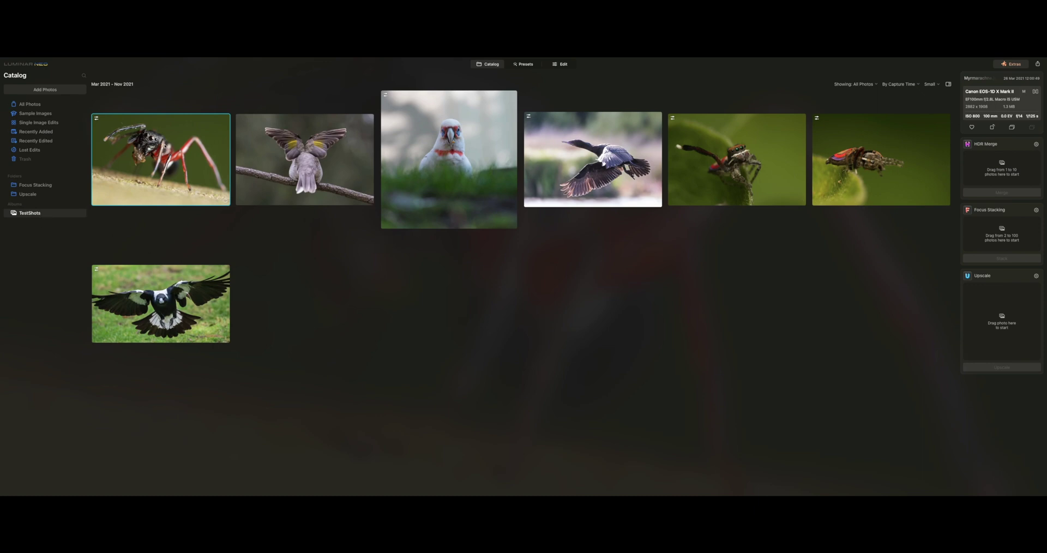
Step: Open the red-legged spider photo for editing and apply Noiseless at the Low level
{"action": "double_click", "coordinate": [177, 155]}
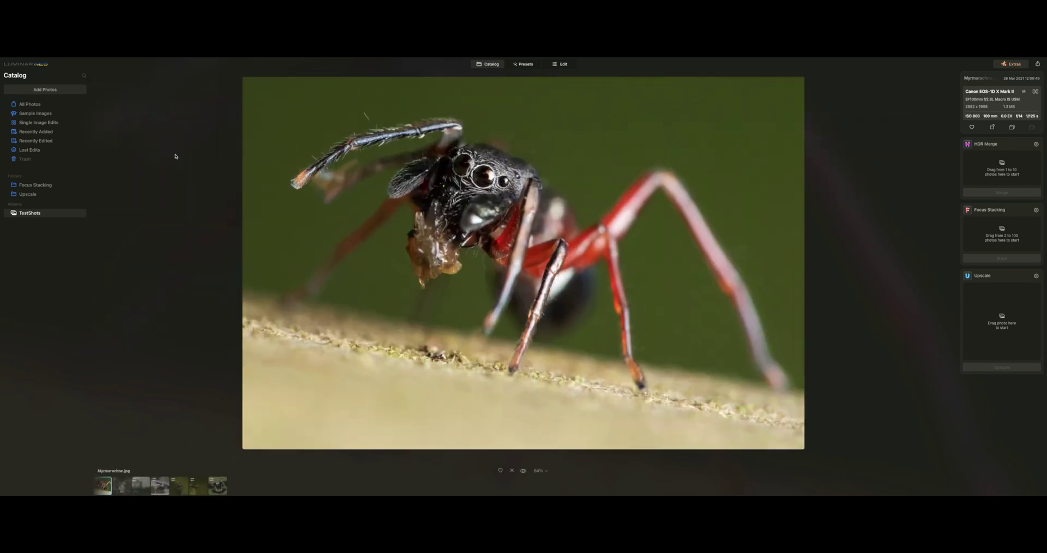
{"action": "left_click", "coordinate": [563, 65]}
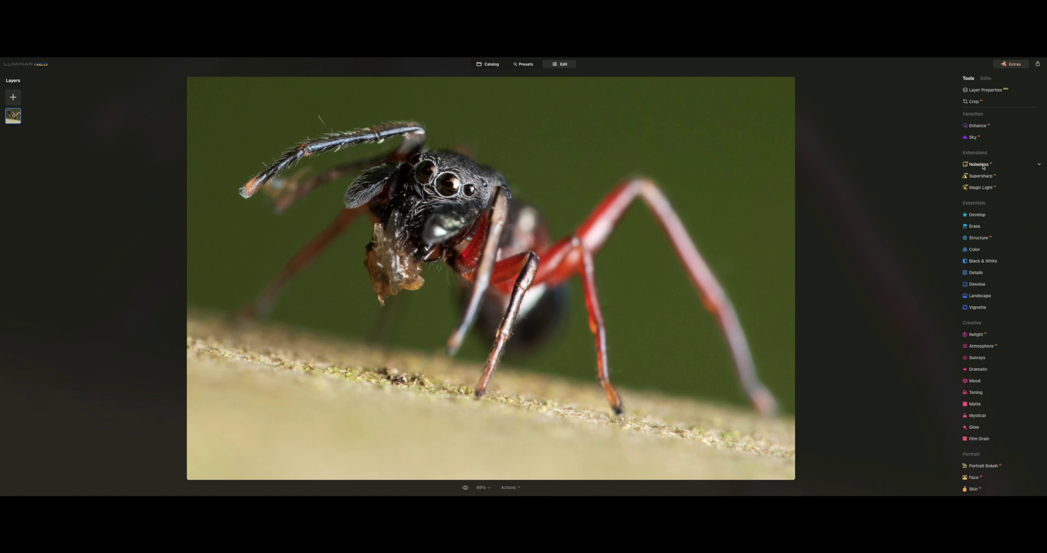
{"action": "double_click", "coordinate": [537, 168]}
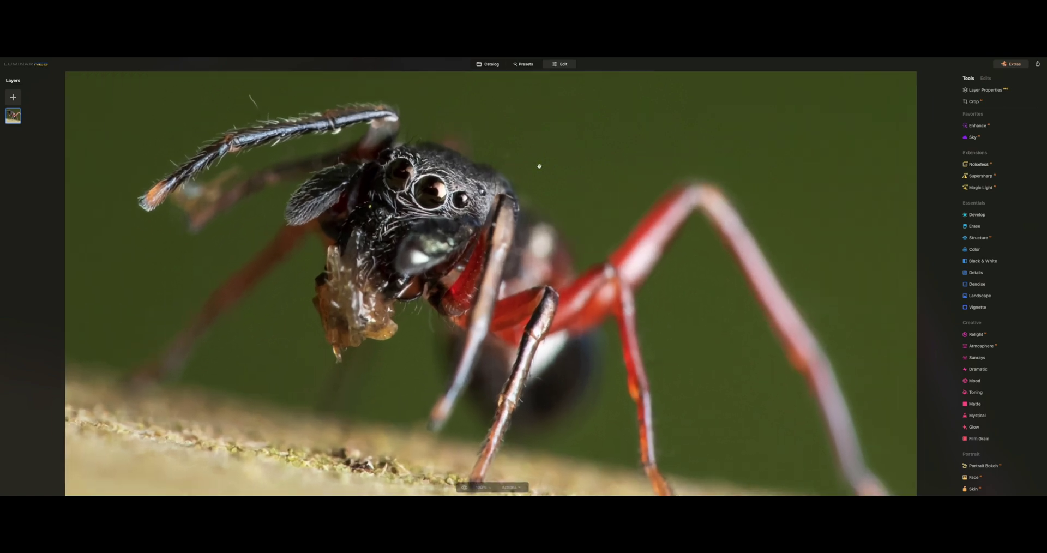
{"action": "left_click", "coordinate": [481, 487]}
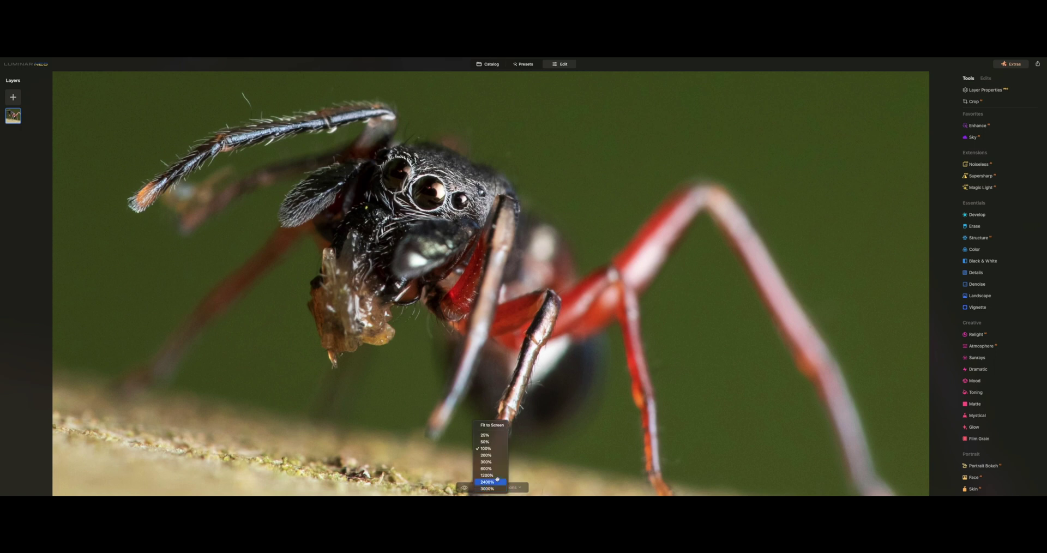
{"action": "left_click", "coordinate": [485, 461]}
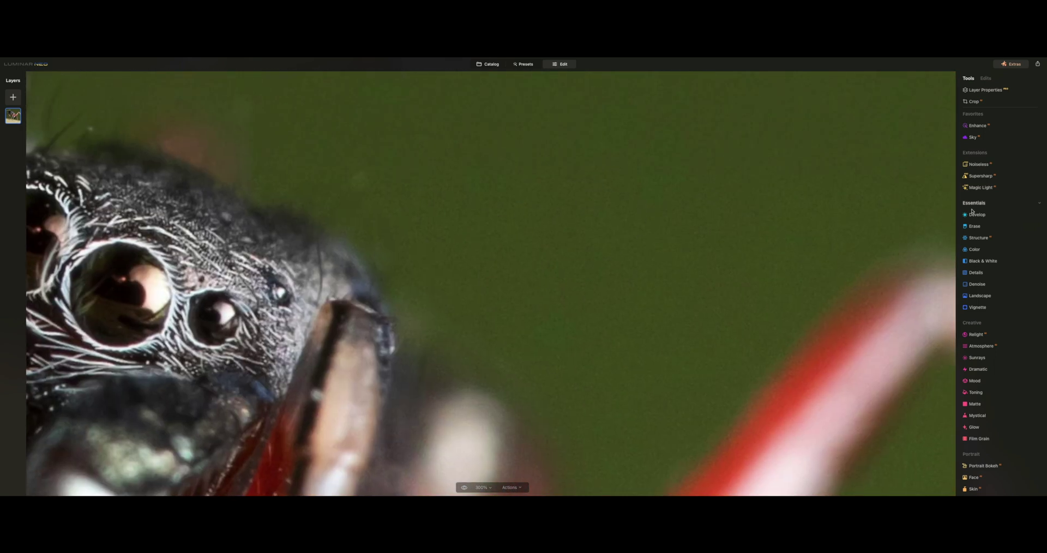
{"action": "left_click", "coordinate": [978, 164]}
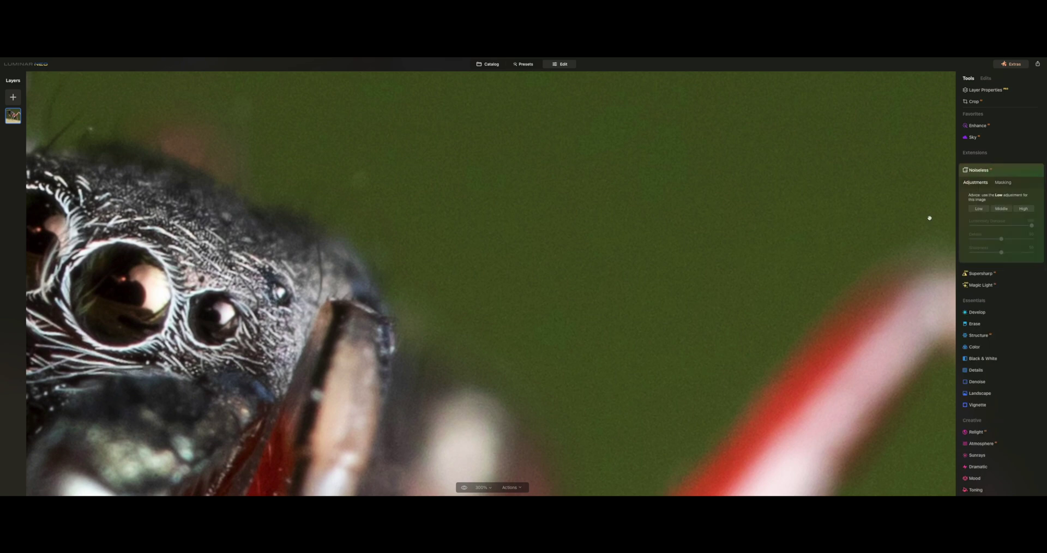
{"action": "left_click", "coordinate": [979, 209]}
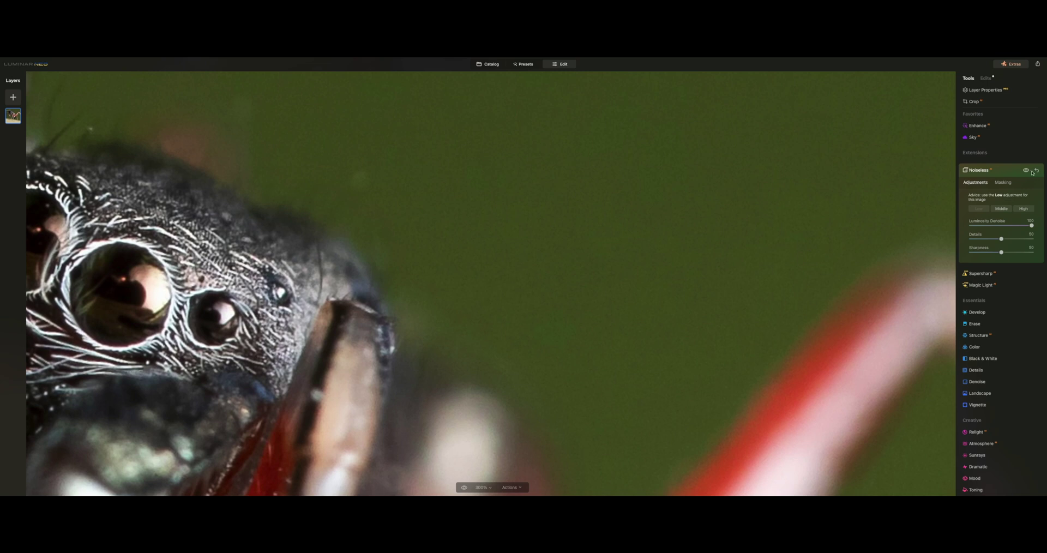
Step: Compare the photo with and without Noiseless, and set the Noiseless Details and Sharpness to 60
{"action": "left_click", "coordinate": [1025, 171]}
{"action": "key", "text": "ctrl+0"}
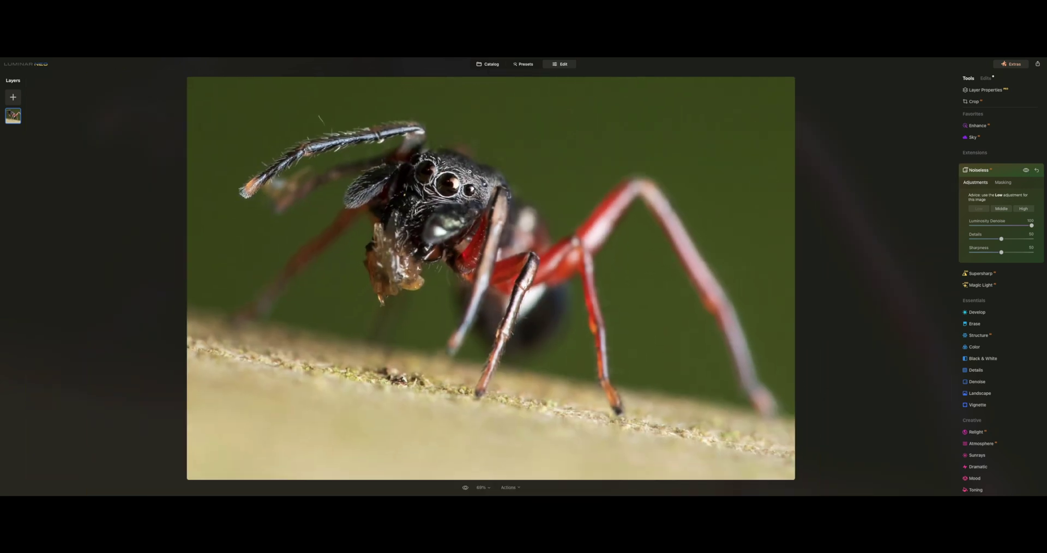
{"action": "left_click", "coordinate": [469, 171]}
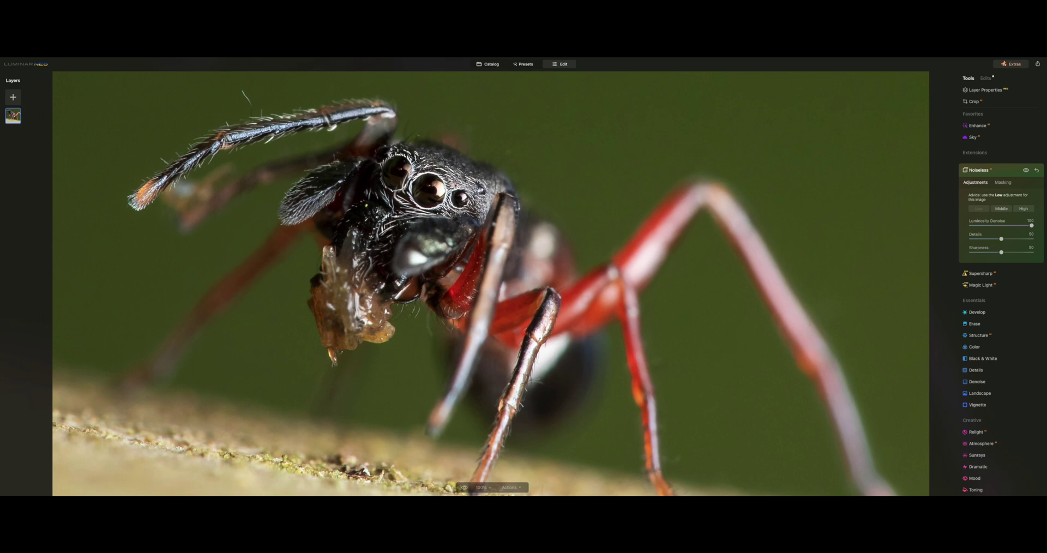
{"action": "left_click_drag", "start_coordinate": [1002, 240], "coordinate": [1007, 254]}
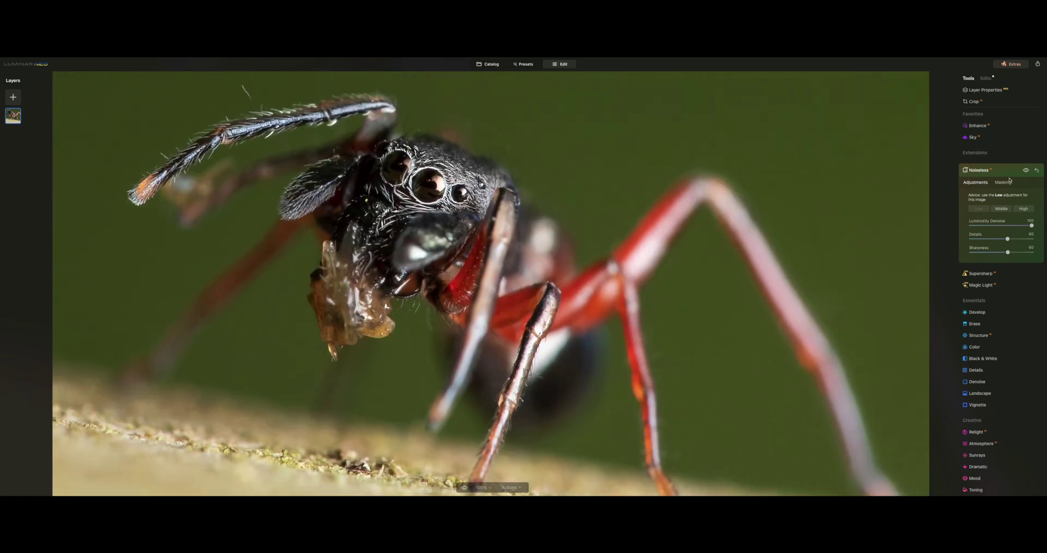
{"action": "left_click", "coordinate": [1009, 170]}
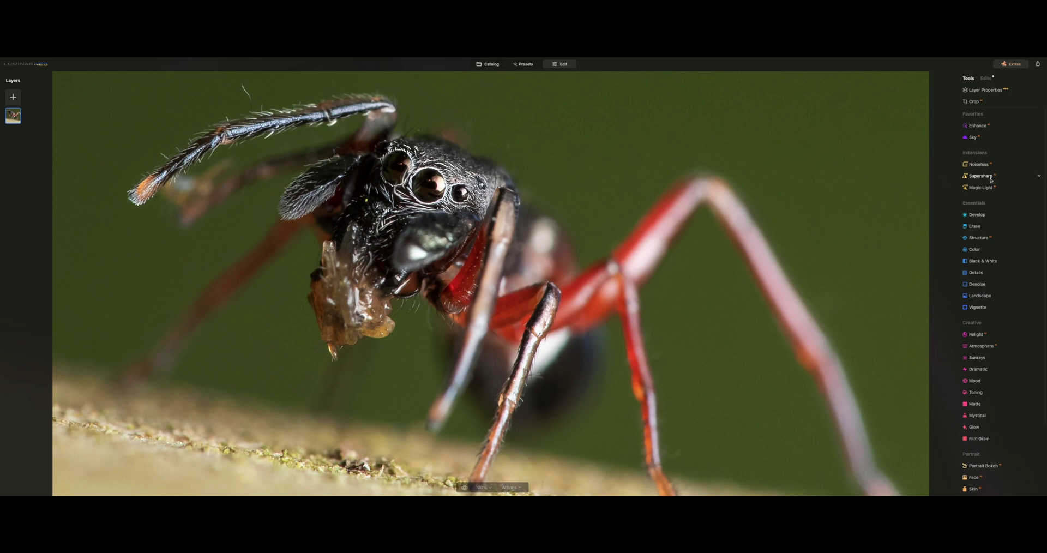
Step: Apply Supersharp to the spider photo with the Universal type at the Middle level
{"action": "left_click", "coordinate": [990, 179]}
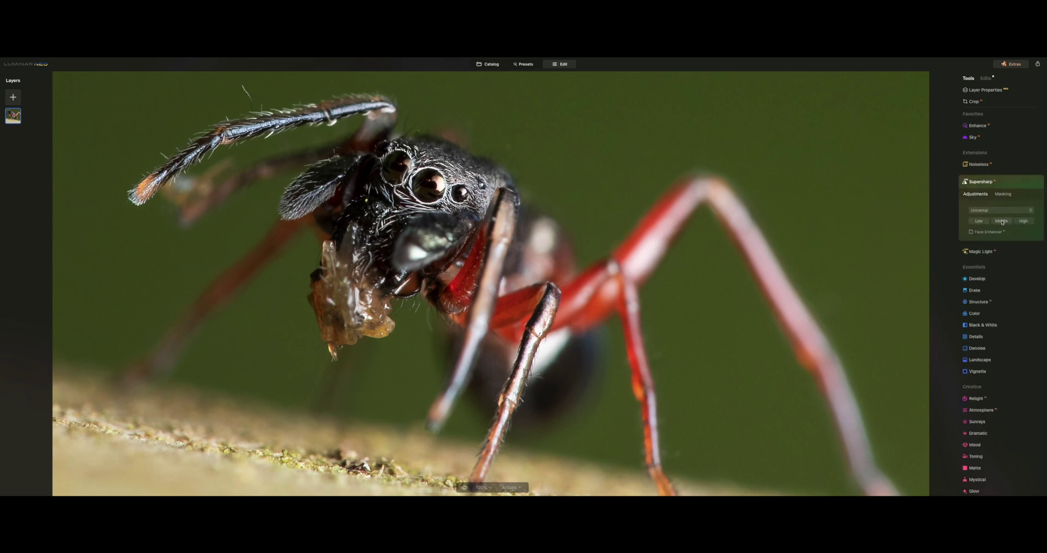
{"action": "left_click", "coordinate": [1001, 221]}
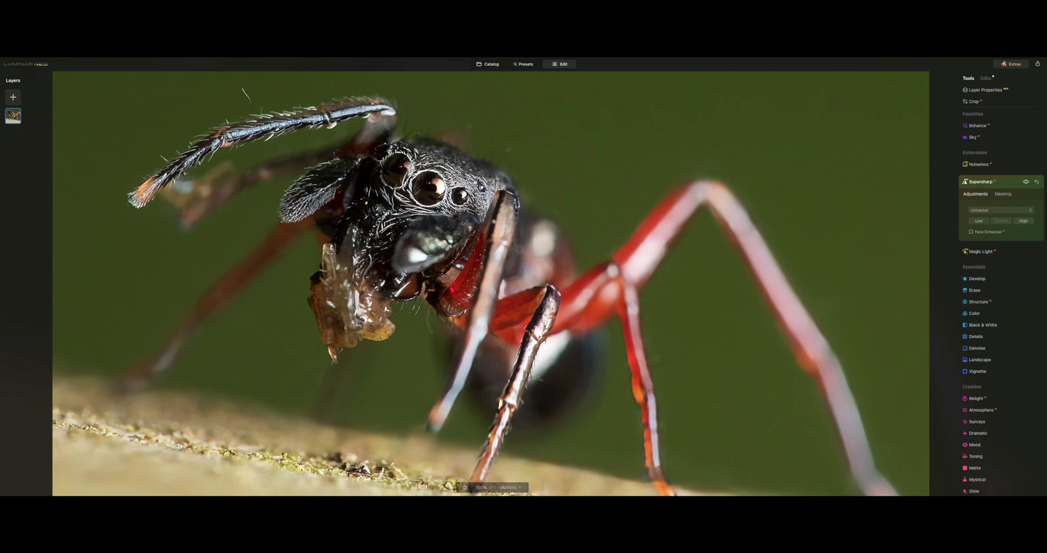
Step: Mask Supersharp with a slightly smaller paint brush, painting over the spider's head, feathery palp and raised front leg
{"action": "left_click", "coordinate": [1002, 194]}
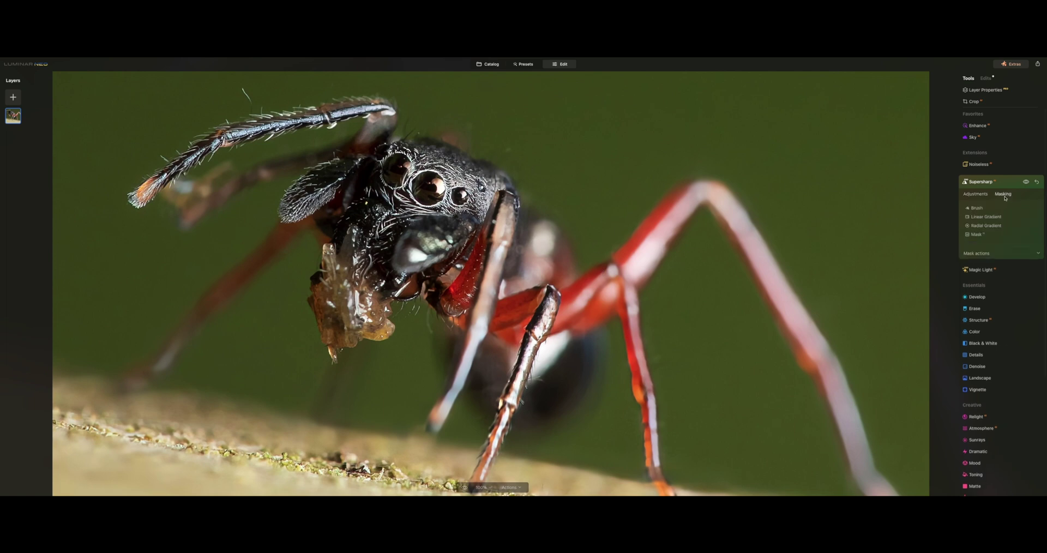
{"action": "left_click", "coordinate": [977, 208]}
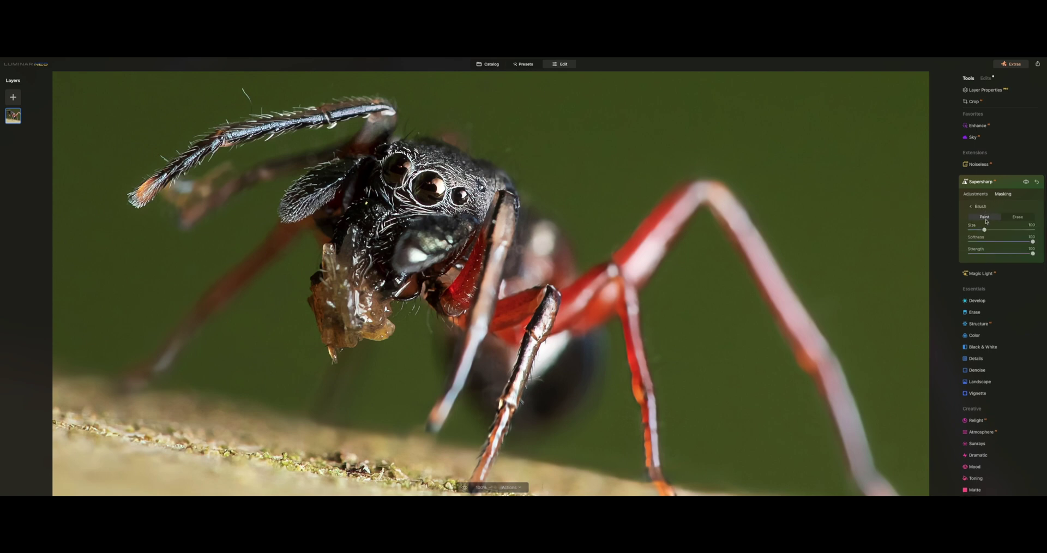
{"action": "left_click_drag", "start_coordinate": [984, 230], "coordinate": [983, 230]}
{"action": "mouse_move", "coordinate": [413, 177]}
{"action": "left_mouse_down"}
{"action": "mouse_move", "coordinate": [396, 160]}
{"action": "mouse_move", "coordinate": [403, 179]}
{"action": "mouse_move", "coordinate": [401, 160]}
{"action": "mouse_move", "coordinate": [429, 159]}
{"action": "mouse_move", "coordinate": [466, 175]}
{"action": "mouse_move", "coordinate": [459, 194]}
{"action": "mouse_move", "coordinate": [480, 186]}
{"action": "mouse_move", "coordinate": [426, 201]}
{"action": "mouse_move", "coordinate": [397, 190]}
{"action": "mouse_move", "coordinate": [371, 214]}
{"action": "mouse_move", "coordinate": [387, 233]}
{"action": "mouse_move", "coordinate": [360, 246]}
{"action": "mouse_move", "coordinate": [371, 199]}
{"action": "mouse_move", "coordinate": [371, 219]}
{"action": "mouse_move", "coordinate": [382, 220]}
{"action": "mouse_move", "coordinate": [469, 191]}
{"action": "mouse_move", "coordinate": [467, 176]}
{"action": "mouse_move", "coordinate": [431, 159]}
{"action": "mouse_move", "coordinate": [385, 161]}
{"action": "mouse_move", "coordinate": [414, 183]}
{"action": "left_mouse_up"}
{"action": "mouse_move", "coordinate": [319, 186]}
{"action": "left_mouse_down"}
{"action": "mouse_move", "coordinate": [299, 208]}
{"action": "mouse_move", "coordinate": [326, 183]}
{"action": "mouse_move", "coordinate": [301, 203]}
{"action": "mouse_move", "coordinate": [297, 177]}
{"action": "left_mouse_up"}
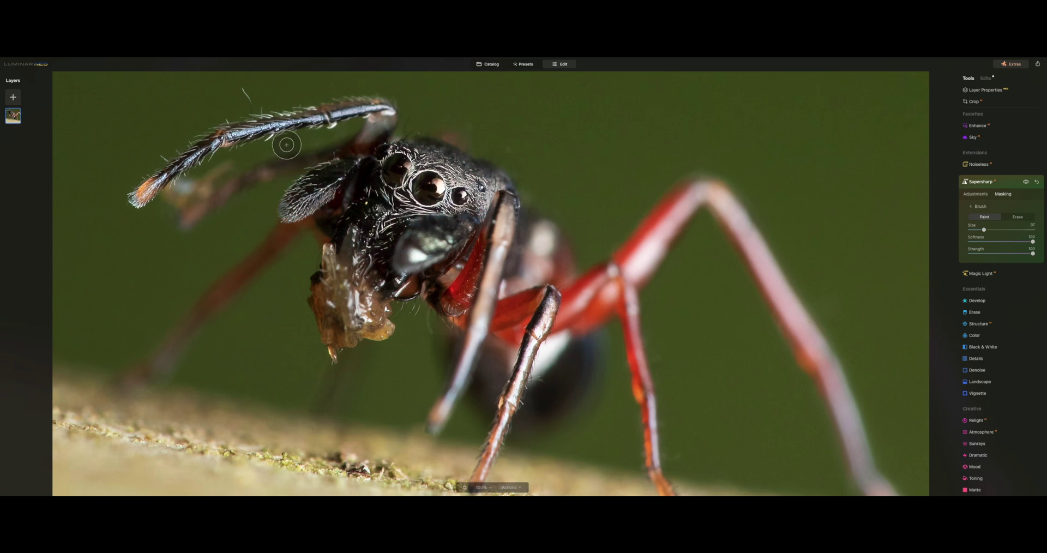
{"action": "left_click_drag", "start_coordinate": [984, 230], "coordinate": [982, 230]}
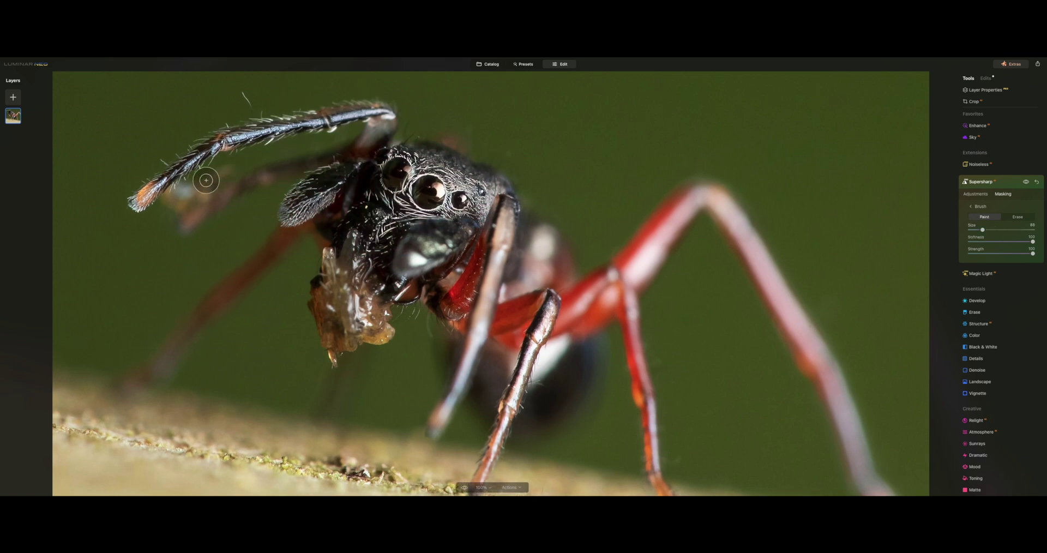
{"action": "mouse_move", "coordinate": [167, 183]}
{"action": "left_mouse_down"}
{"action": "mouse_move", "coordinate": [131, 202]}
{"action": "mouse_move", "coordinate": [245, 134]}
{"action": "mouse_move", "coordinate": [340, 115]}
{"action": "left_mouse_up"}
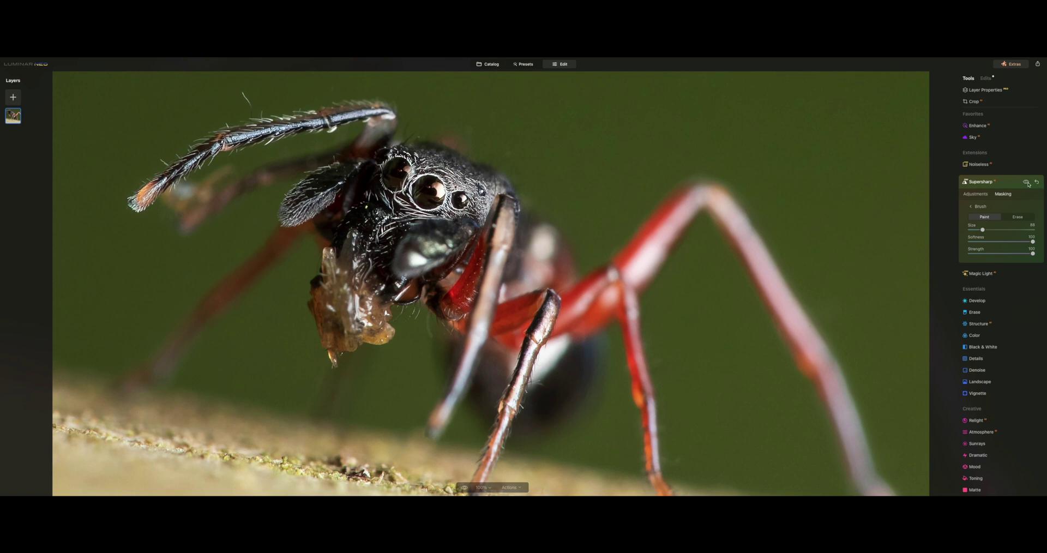
{"action": "left_click", "coordinate": [980, 182]}
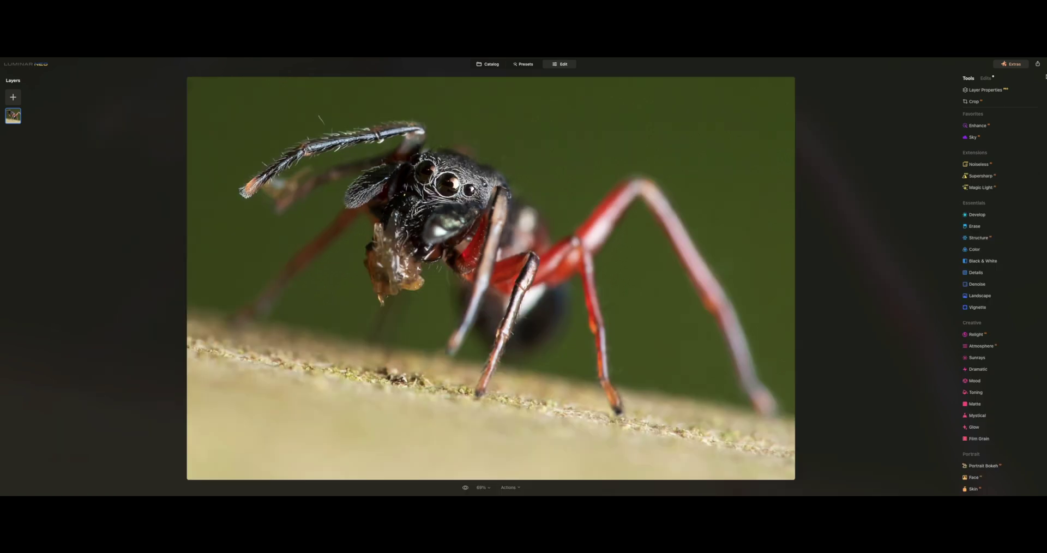
Step: Review the Supersharp and Noiseless edits applied to the red-legged spider photo
{"action": "left_click", "coordinate": [987, 79]}
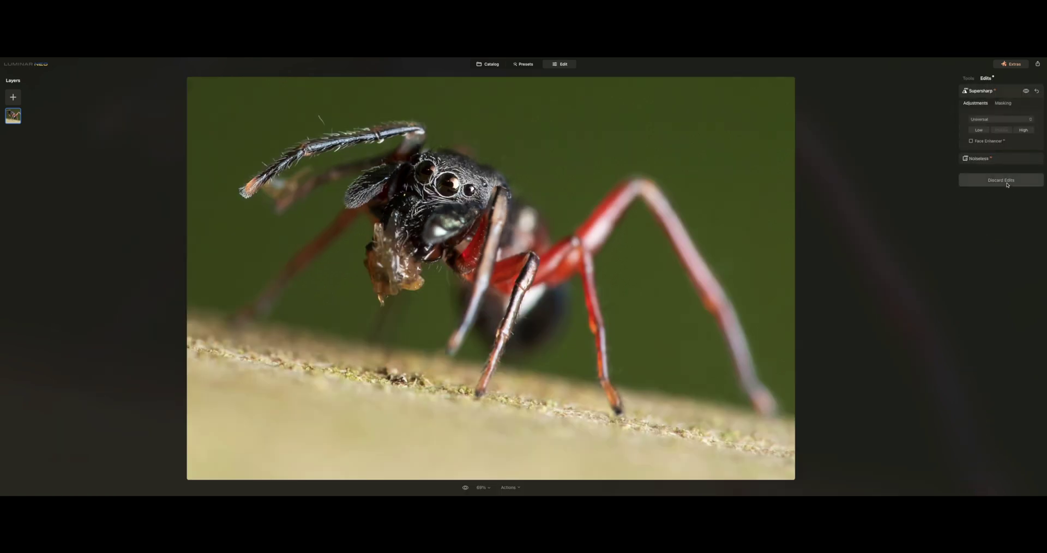
{"action": "key", "text": "ctrl+1"}
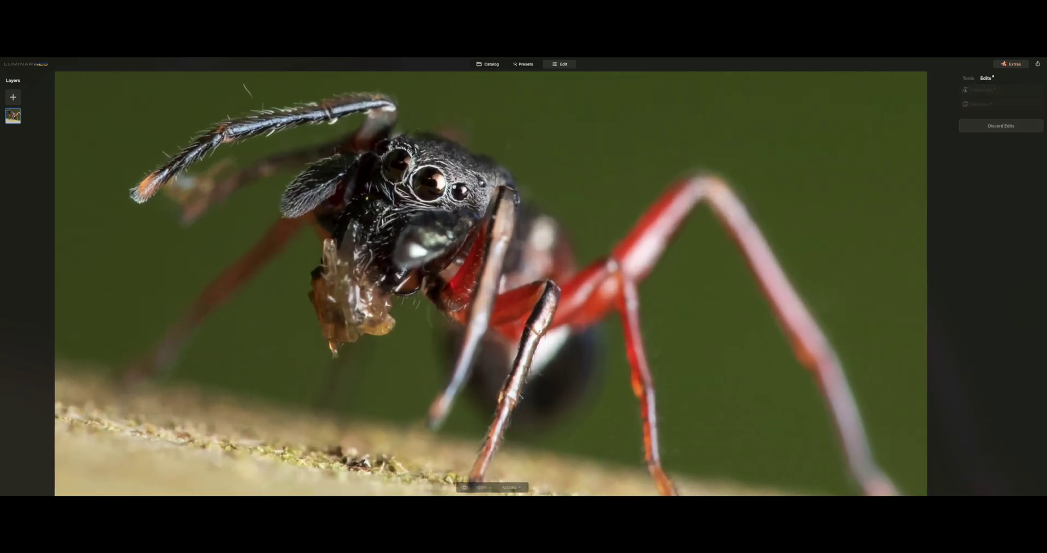
{"action": "left_click", "coordinate": [981, 104]}
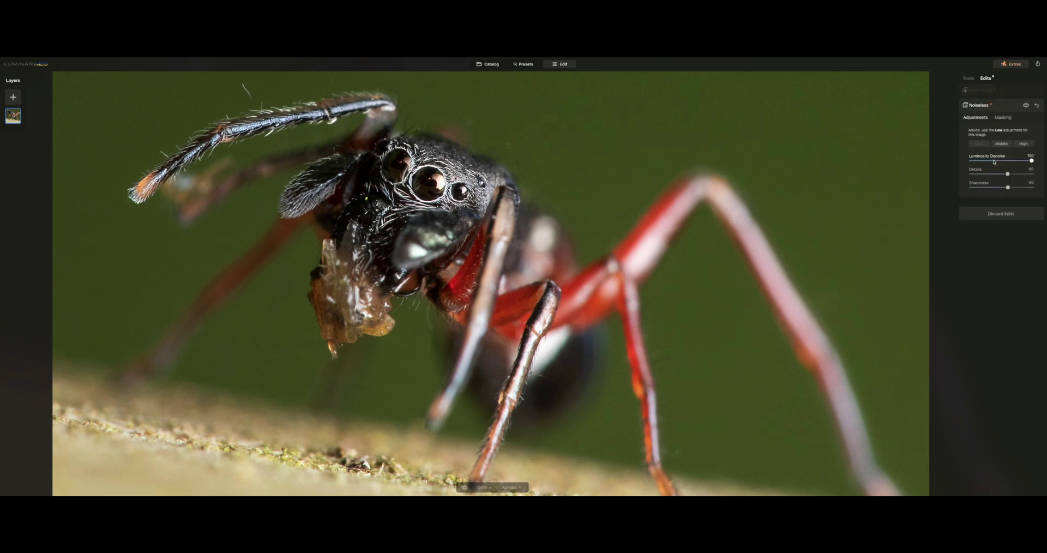
{"action": "key", "text": "ctrl+0"}
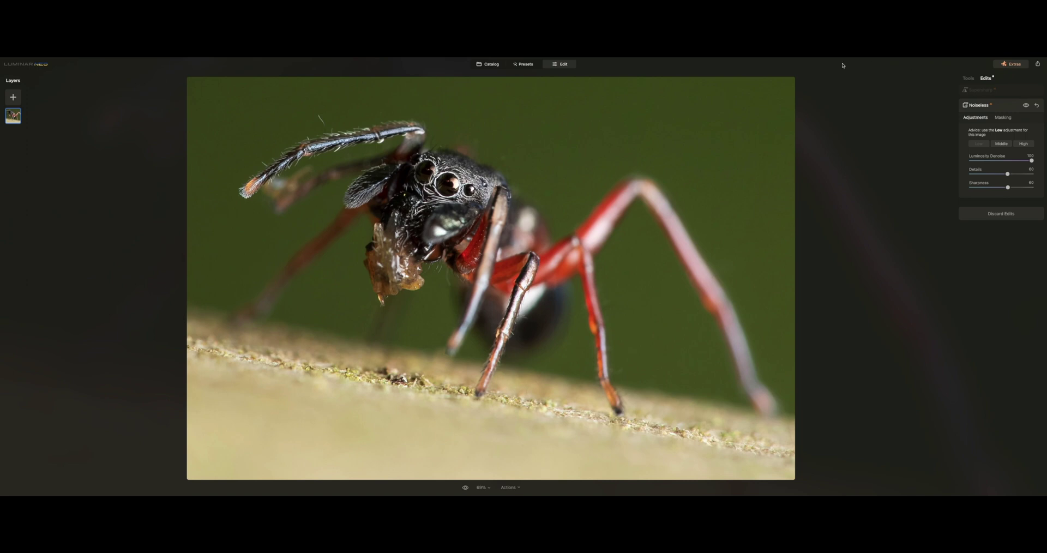
Step: Open the green-eyed spider photo IMG_8247.CR2 for editing and review its list of existing edits
{"action": "left_click", "coordinate": [496, 68]}
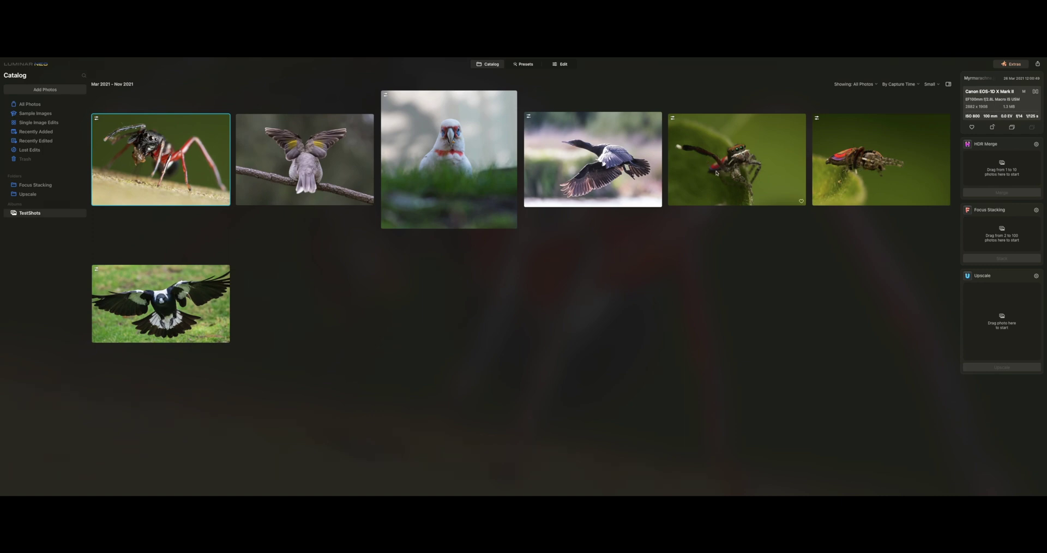
{"action": "double_click", "coordinate": [737, 161]}
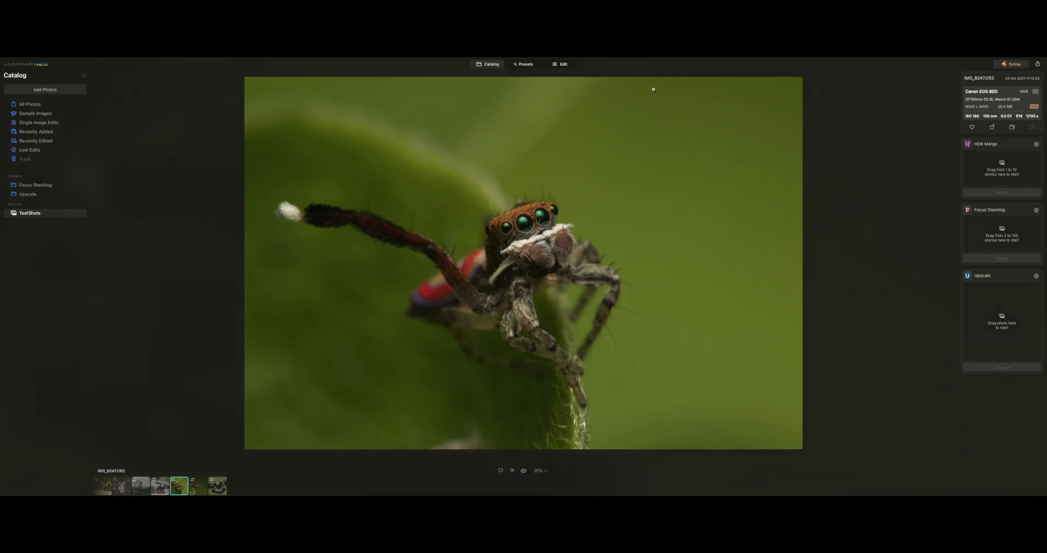
{"action": "left_click", "coordinate": [562, 65]}
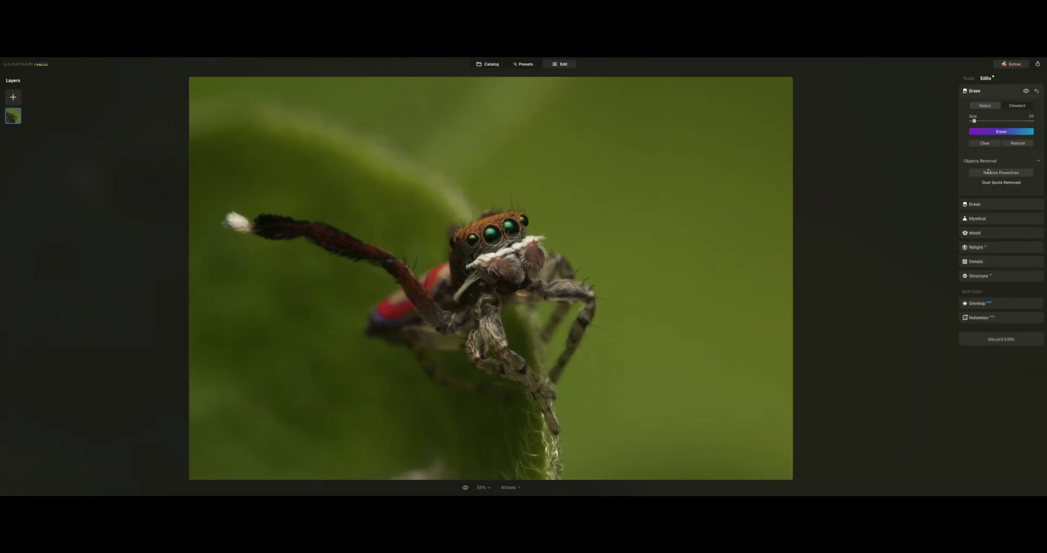
{"action": "left_click", "coordinate": [969, 91]}
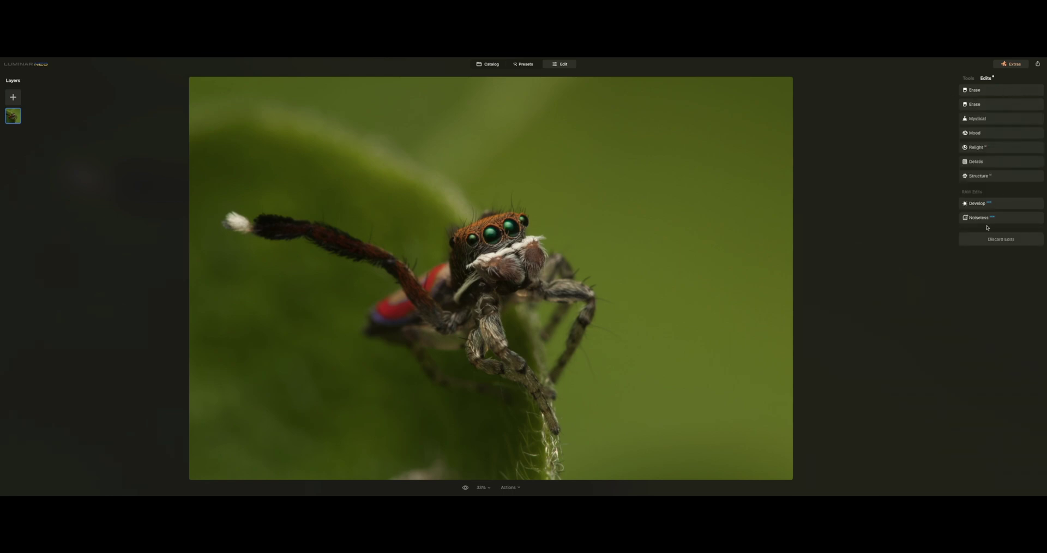
{"action": "mouse_move", "coordinate": [490, 70]}
{"action": "left_click", "coordinate": [968, 78]}
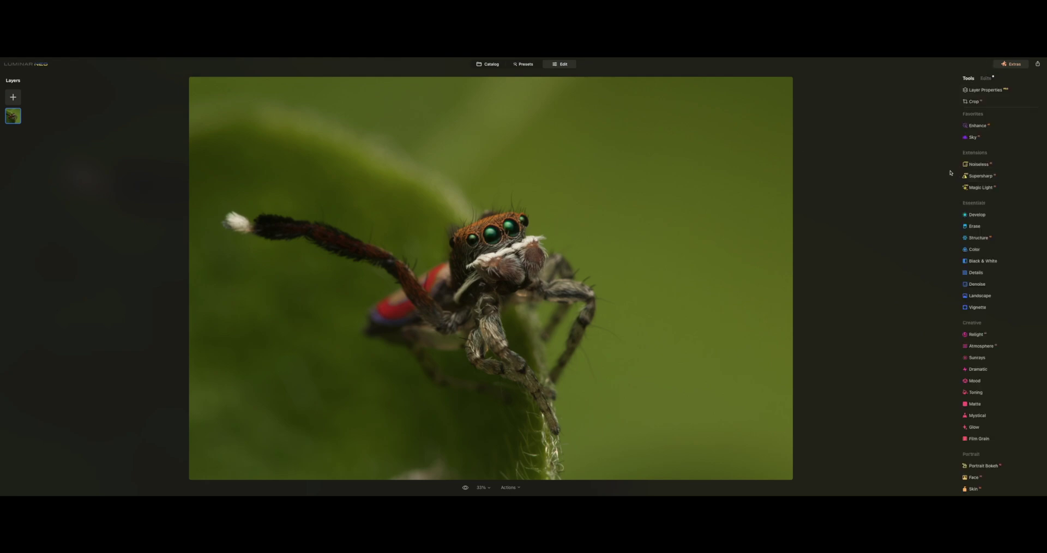
Step: Apply Noiseless at the Low level to the green-eyed spider photo and inspect the result at 300%
{"action": "left_click", "coordinate": [497, 245]}
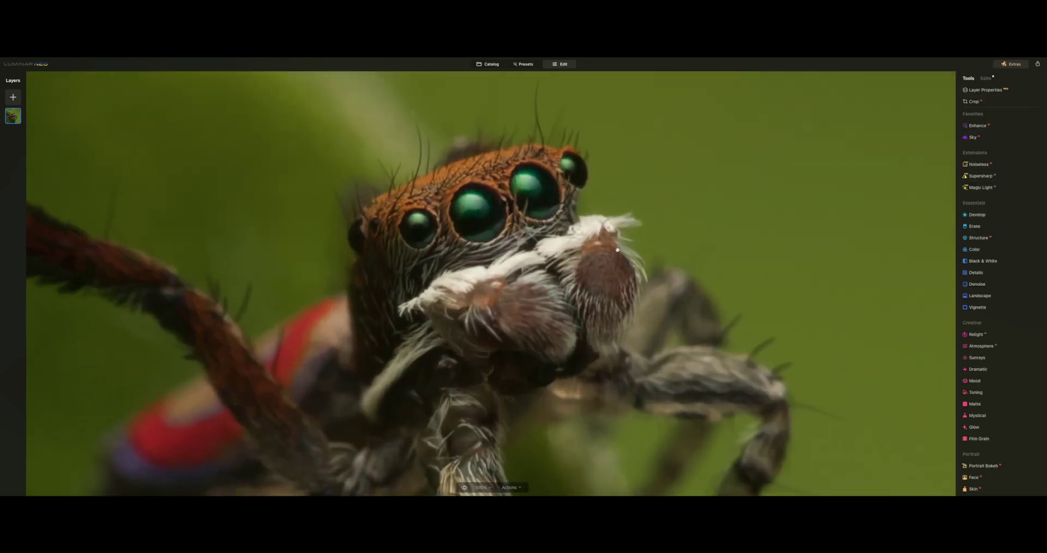
{"action": "left_click_drag", "start_coordinate": [618, 249], "coordinate": [612, 222]}
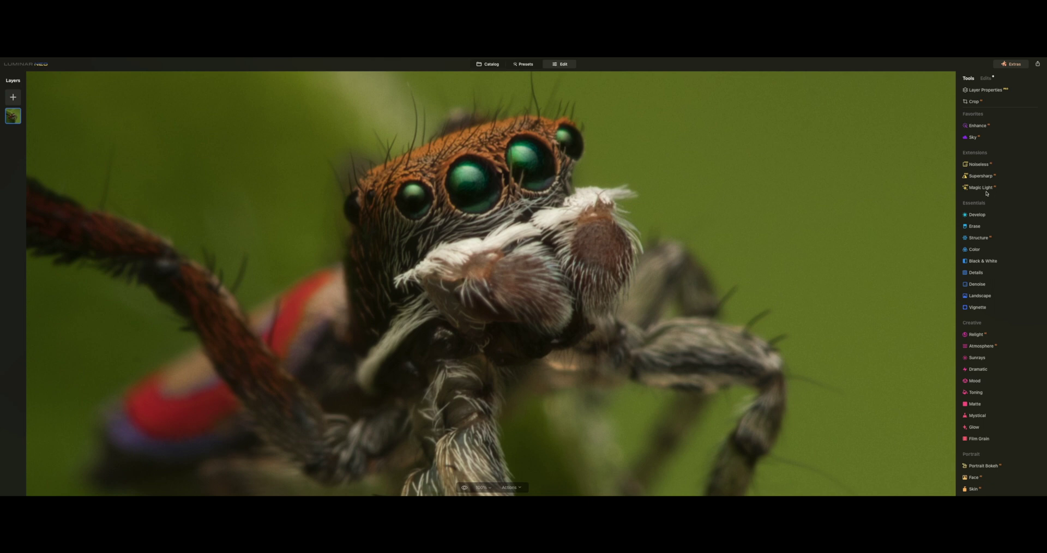
{"action": "left_click", "coordinate": [978, 164]}
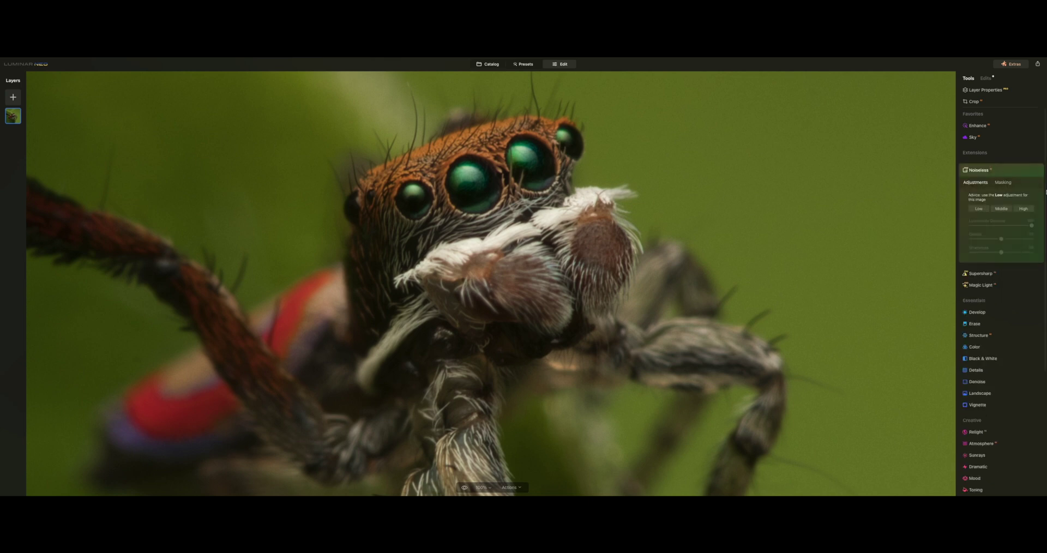
{"action": "left_click", "coordinate": [978, 208]}
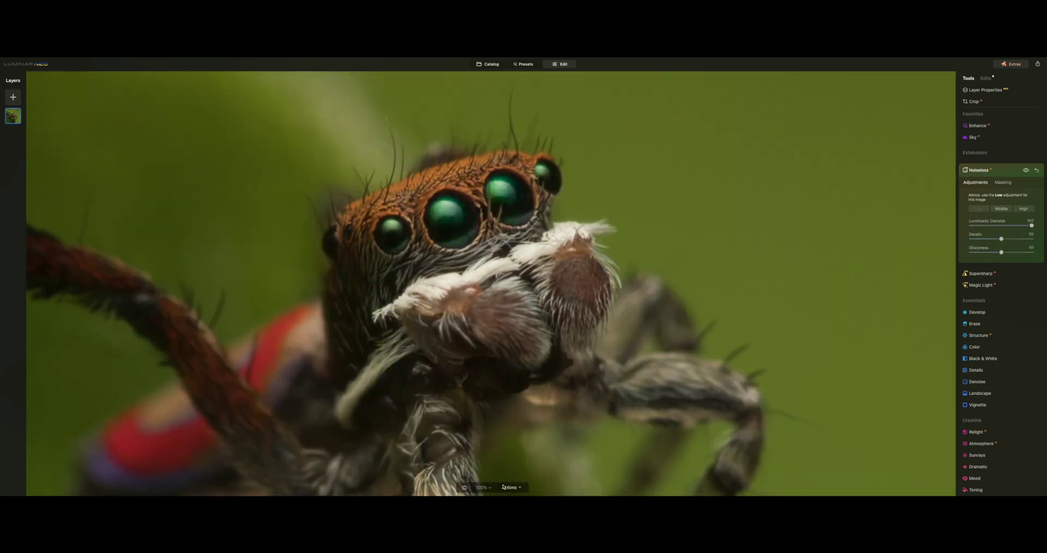
{"action": "left_click", "coordinate": [483, 487]}
{"action": "left_click", "coordinate": [486, 462]}
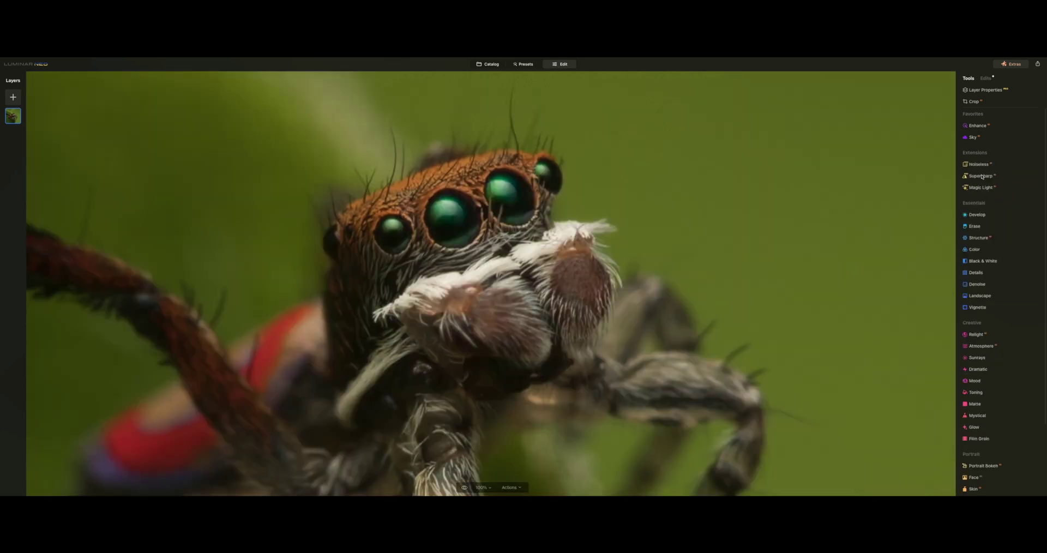
Step: Try Supersharp on the green-eyed spider photo in Motion Blur mode at the High level
{"action": "left_click", "coordinate": [981, 180]}
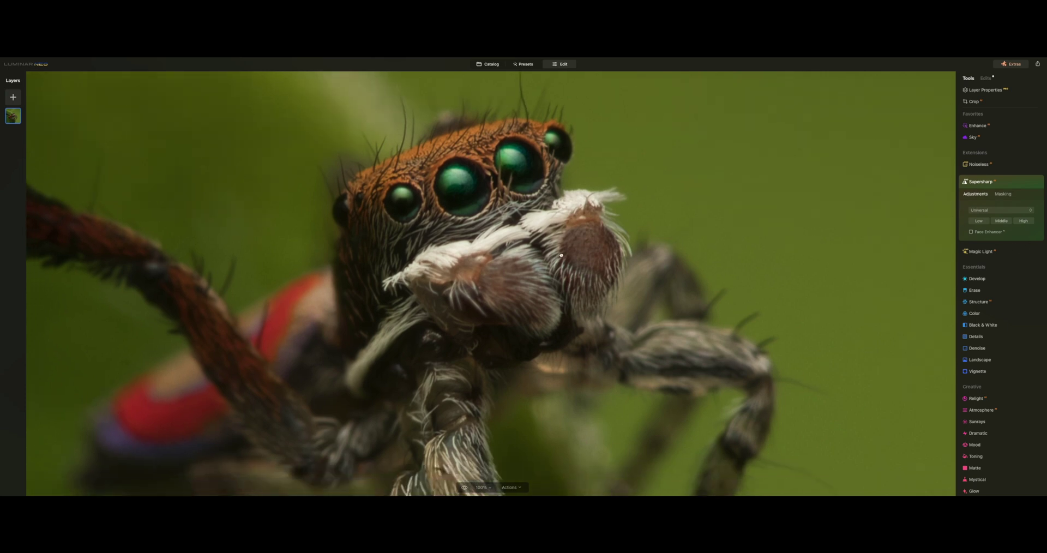
{"action": "left_click", "coordinate": [990, 212]}
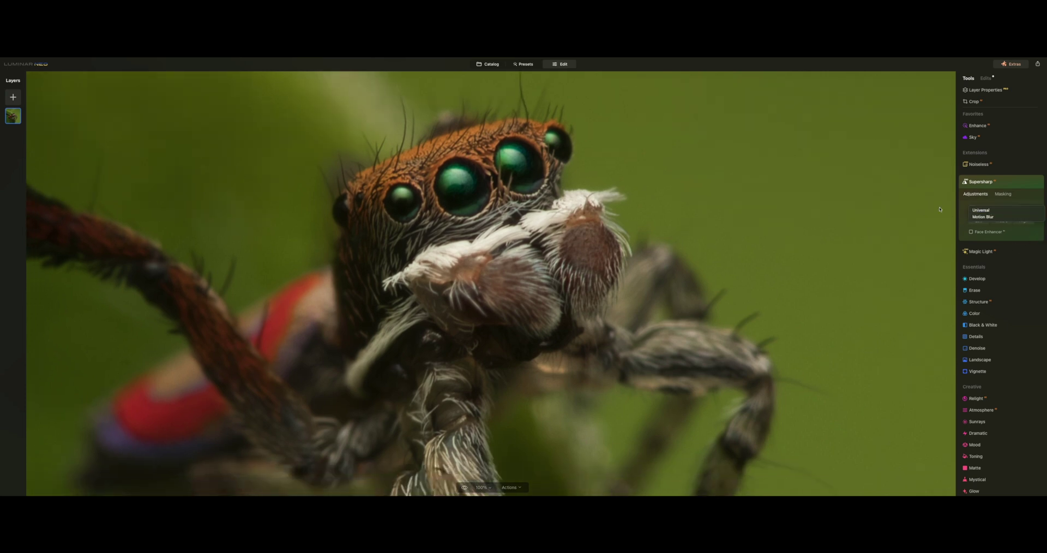
{"action": "left_click", "coordinate": [982, 217]}
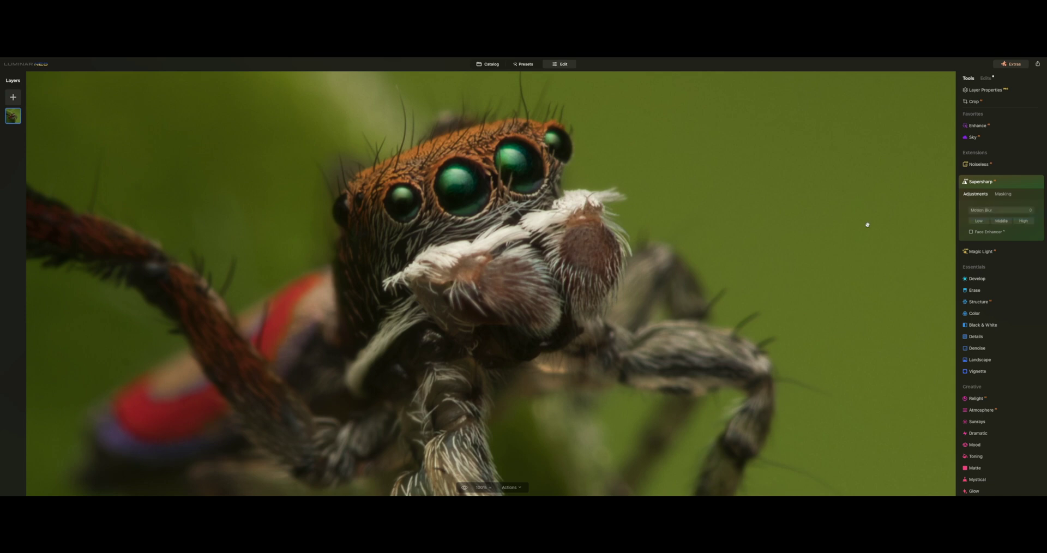
{"action": "left_click", "coordinate": [1024, 222]}
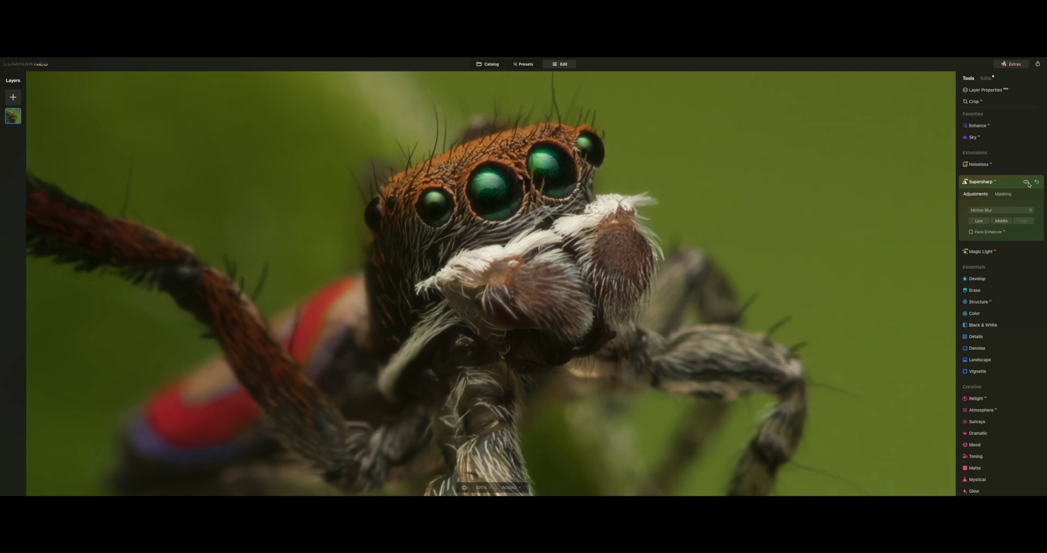
Step: Lower Supersharp to the Low level and switch its mode to Universal
{"action": "left_click", "coordinate": [979, 221]}
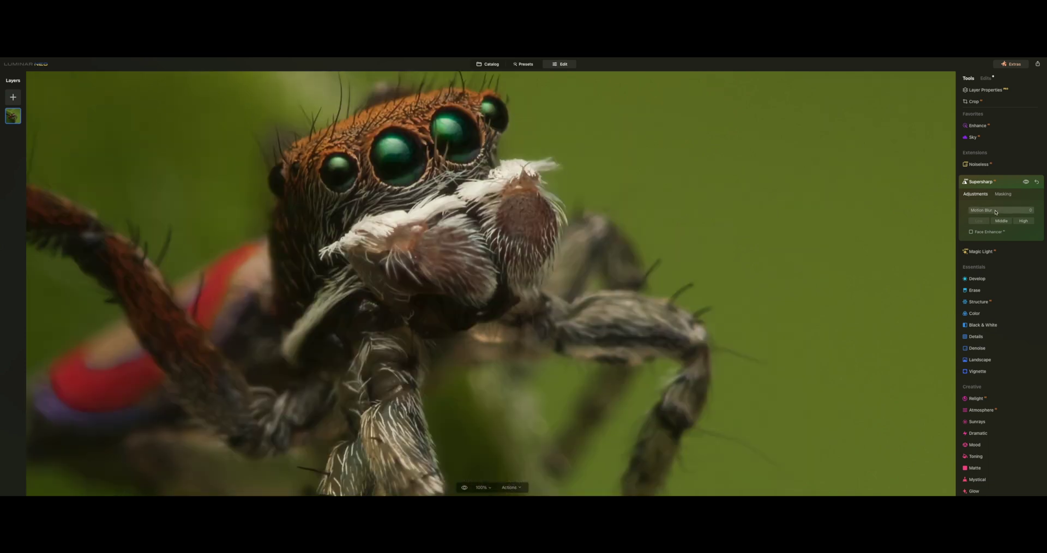
{"action": "left_click", "coordinate": [995, 212]}
{"action": "left_click", "coordinate": [993, 204]}
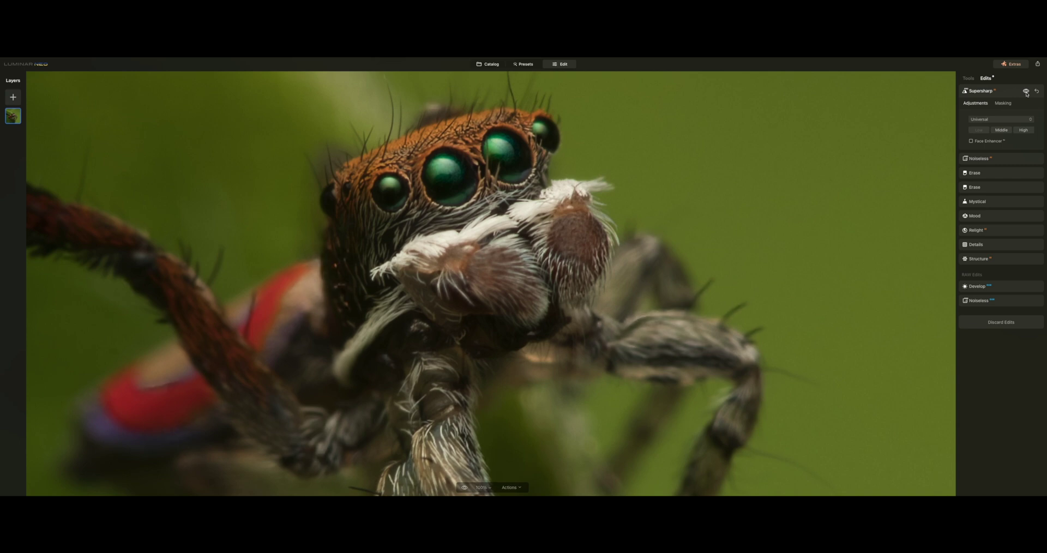
Step: Mask Supersharp with a slightly smaller paint brush, painting over the spider's head, eyes, white-haired palps and front legs
{"action": "left_click", "coordinate": [1005, 104]}
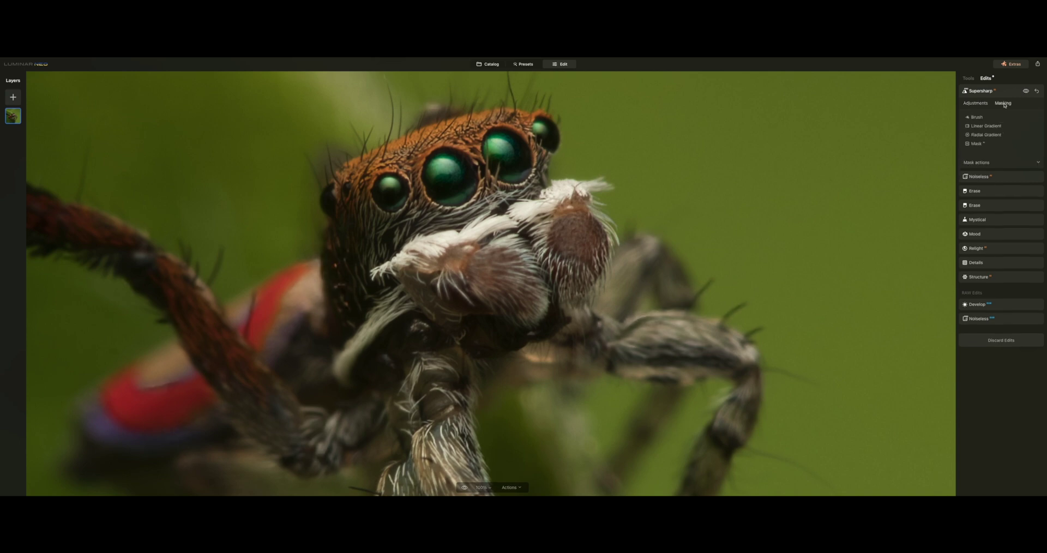
{"action": "left_click", "coordinate": [977, 118]}
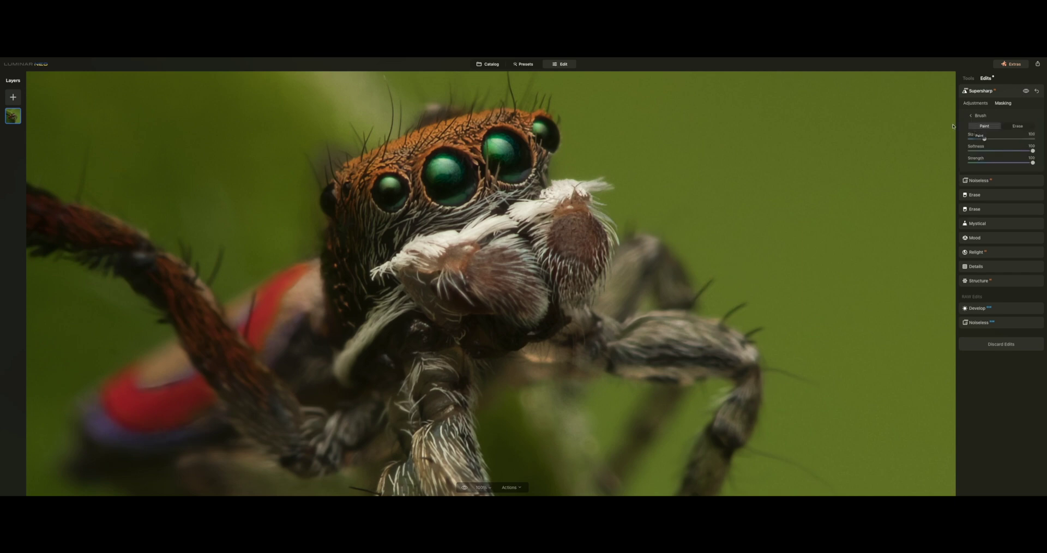
{"action": "left_click_drag", "start_coordinate": [983, 139], "coordinate": [982, 139]}
{"action": "mouse_move", "coordinate": [382, 163]}
{"action": "left_mouse_down"}
{"action": "mouse_move", "coordinate": [357, 188]}
{"action": "mouse_move", "coordinate": [435, 174]}
{"action": "mouse_move", "coordinate": [439, 200]}
{"action": "mouse_move", "coordinate": [400, 231]}
{"action": "mouse_move", "coordinate": [513, 175]}
{"action": "mouse_move", "coordinate": [516, 158]}
{"action": "mouse_move", "coordinate": [462, 165]}
{"action": "mouse_move", "coordinate": [454, 135]}
{"action": "mouse_move", "coordinate": [526, 126]}
{"action": "mouse_move", "coordinate": [521, 145]}
{"action": "mouse_move", "coordinate": [538, 181]}
{"action": "mouse_move", "coordinate": [535, 167]}
{"action": "mouse_move", "coordinate": [438, 205]}
{"action": "mouse_move", "coordinate": [450, 212]}
{"action": "mouse_move", "coordinate": [421, 231]}
{"action": "mouse_move", "coordinate": [446, 244]}
{"action": "mouse_move", "coordinate": [422, 246]}
{"action": "mouse_move", "coordinate": [517, 227]}
{"action": "mouse_move", "coordinate": [527, 269]}
{"action": "mouse_move", "coordinate": [506, 291]}
{"action": "mouse_move", "coordinate": [548, 294]}
{"action": "mouse_move", "coordinate": [568, 211]}
{"action": "mouse_move", "coordinate": [565, 266]}
{"action": "mouse_move", "coordinate": [520, 239]}
{"action": "mouse_move", "coordinate": [562, 196]}
{"action": "mouse_move", "coordinate": [549, 188]}
{"action": "mouse_move", "coordinate": [593, 248]}
{"action": "mouse_move", "coordinate": [576, 285]}
{"action": "mouse_move", "coordinate": [607, 251]}
{"action": "mouse_move", "coordinate": [554, 294]}
{"action": "mouse_move", "coordinate": [470, 294]}
{"action": "mouse_move", "coordinate": [408, 266]}
{"action": "mouse_move", "coordinate": [450, 315]}
{"action": "mouse_move", "coordinate": [442, 310]}
{"action": "mouse_move", "coordinate": [497, 332]}
{"action": "mouse_move", "coordinate": [541, 324]}
{"action": "mouse_move", "coordinate": [541, 273]}
{"action": "mouse_move", "coordinate": [384, 267]}
{"action": "mouse_move", "coordinate": [410, 249]}
{"action": "mouse_move", "coordinate": [367, 221]}
{"action": "left_mouse_up"}
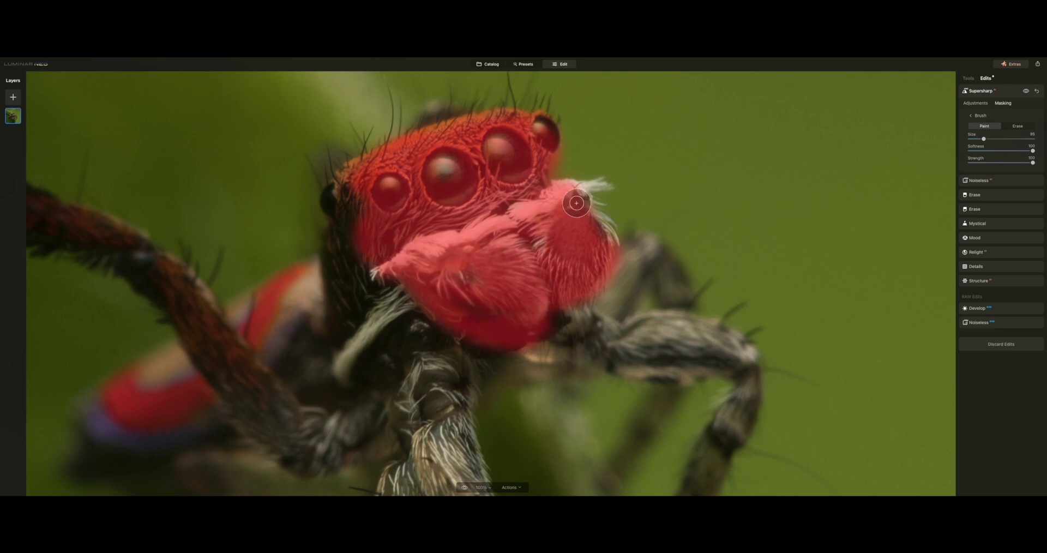
{"action": "mouse_move", "coordinate": [439, 324]}
{"action": "left_mouse_down"}
{"action": "mouse_move", "coordinate": [451, 180]}
{"action": "mouse_move", "coordinate": [460, 208]}
{"action": "mouse_move", "coordinate": [432, 196]}
{"action": "mouse_move", "coordinate": [435, 259]}
{"action": "mouse_move", "coordinate": [457, 180]}
{"action": "mouse_move", "coordinate": [473, 243]}
{"action": "mouse_move", "coordinate": [458, 257]}
{"action": "mouse_move", "coordinate": [431, 137]}
{"action": "mouse_move", "coordinate": [406, 288]}
{"action": "mouse_move", "coordinate": [392, 311]}
{"action": "mouse_move", "coordinate": [412, 348]}
{"action": "mouse_move", "coordinate": [412, 300]}
{"action": "mouse_move", "coordinate": [439, 363]}
{"action": "mouse_move", "coordinate": [471, 375]}
{"action": "mouse_move", "coordinate": [437, 376]}
{"action": "mouse_move", "coordinate": [502, 396]}
{"action": "mouse_move", "coordinate": [399, 325]}
{"action": "mouse_move", "coordinate": [399, 305]}
{"action": "mouse_move", "coordinate": [399, 331]}
{"action": "left_mouse_up"}
{"action": "scroll", "coordinate": [450, 213], "scroll_direction": "down", "scroll_amount": 5}
{"action": "scroll", "coordinate": [519, 222], "scroll_direction": "down", "scroll_amount": 8}
{"action": "mouse_move", "coordinate": [519, 223]}
{"action": "left_mouse_down"}
{"action": "mouse_move", "coordinate": [536, 271]}
{"action": "mouse_move", "coordinate": [539, 250]}
{"action": "mouse_move", "coordinate": [514, 214]}
{"action": "mouse_move", "coordinate": [590, 346]}
{"action": "left_mouse_up"}
{"action": "scroll", "coordinate": [603, 289], "scroll_direction": "up", "scroll_amount": 15}
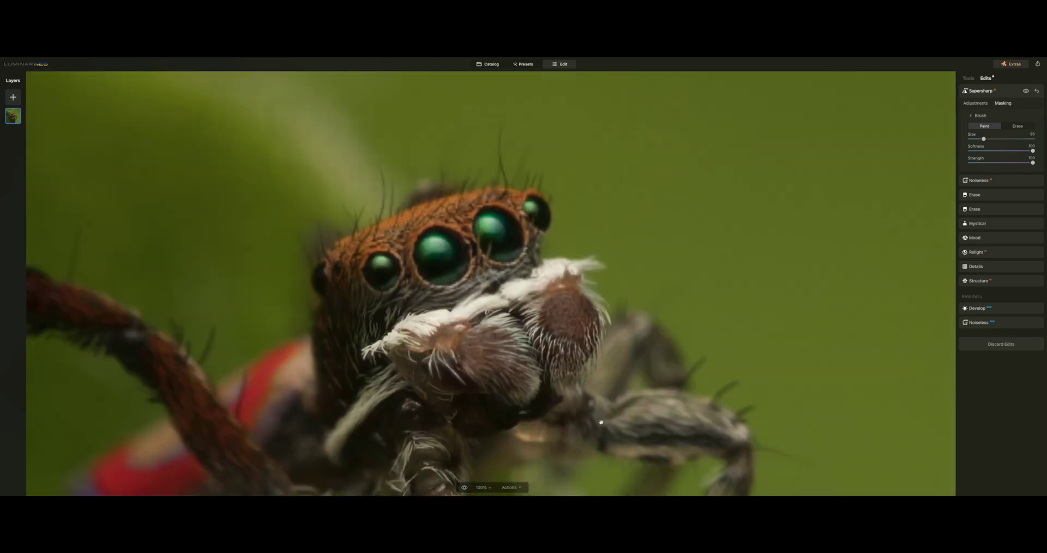
{"action": "left_click", "coordinate": [538, 305]}
{"action": "mouse_move", "coordinate": [491, 297]}
{"action": "left_mouse_down"}
{"action": "mouse_move", "coordinate": [487, 260]}
{"action": "mouse_move", "coordinate": [339, 245]}
{"action": "mouse_move", "coordinate": [372, 251]}
{"action": "left_mouse_up"}
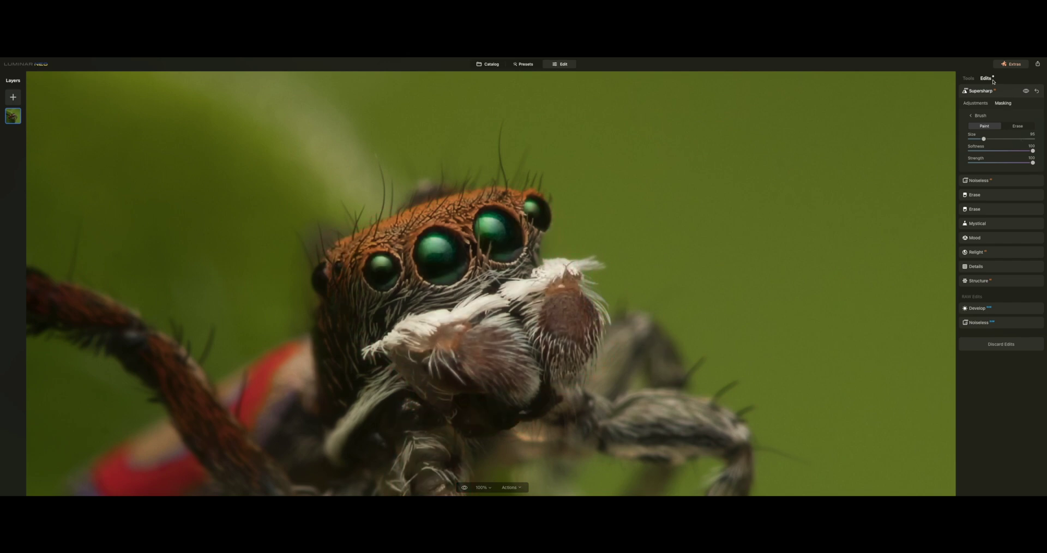
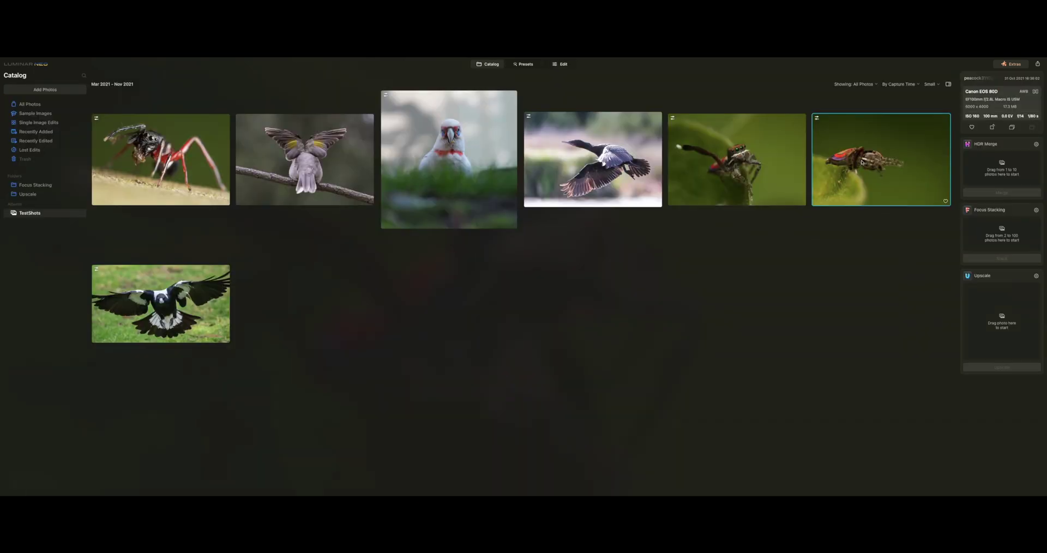
Step: Open the catalog photo of the red-and-purple peacock spider on the leaf and inspect its head and legs at 100%
{"action": "double_click", "coordinate": [861, 162]}
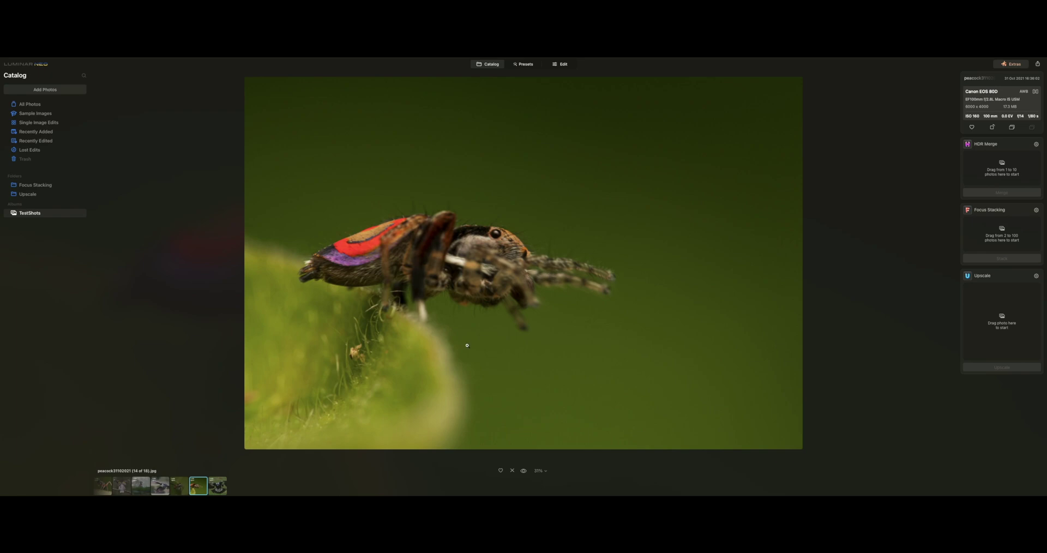
{"action": "left_click", "coordinate": [492, 267]}
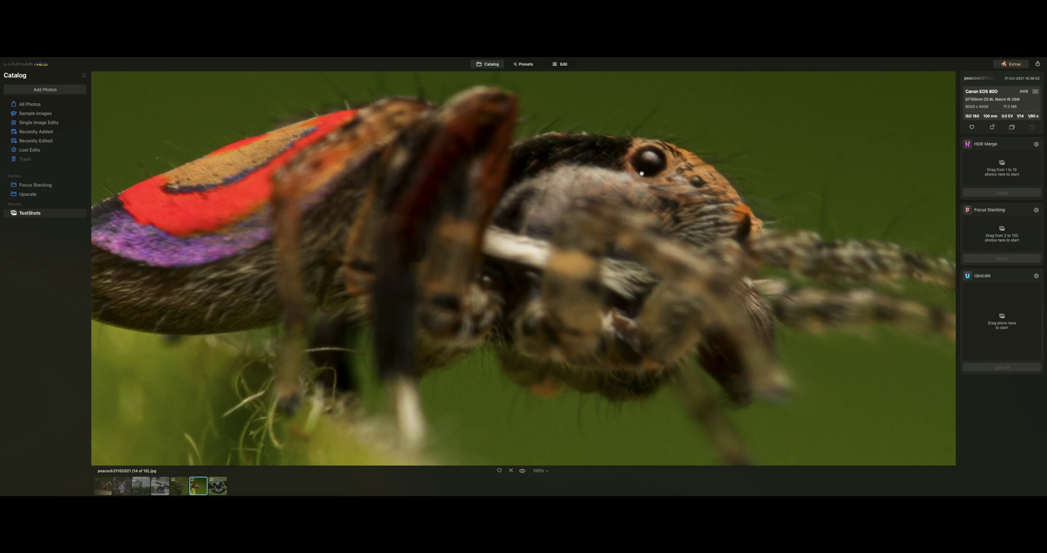
{"action": "left_click_drag", "start_coordinate": [658, 227], "coordinate": [652, 200]}
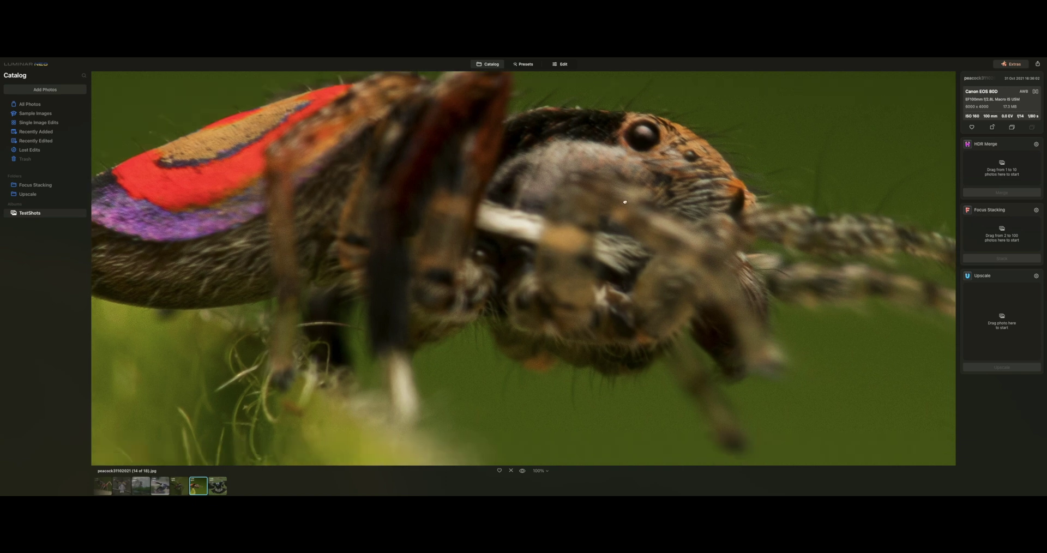
{"action": "left_click", "coordinate": [634, 228]}
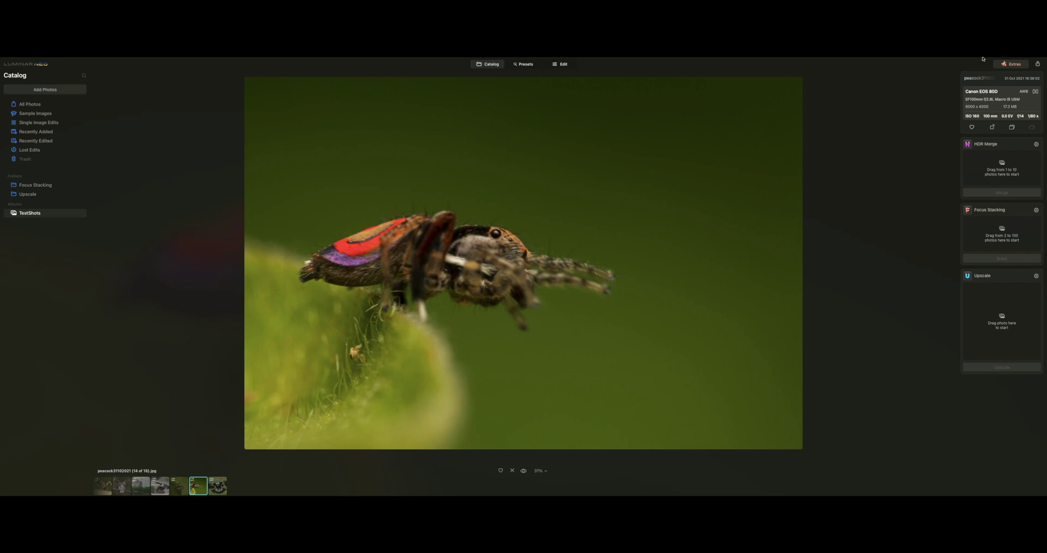
Step: Bring the peacock spider photo into editing and apply Supersharp in Universal mode at the High level
{"action": "left_click", "coordinate": [561, 63]}
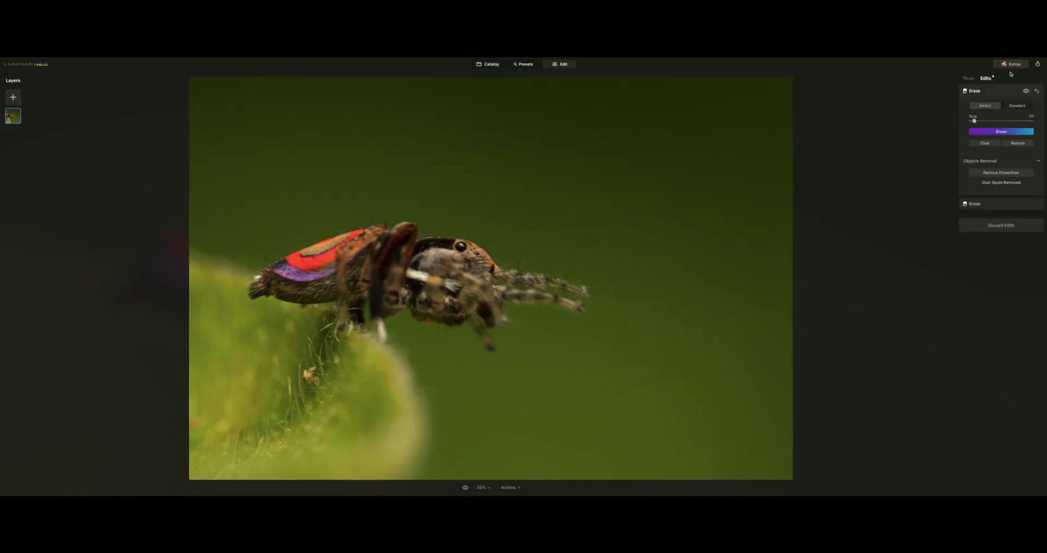
{"action": "left_click", "coordinate": [968, 79]}
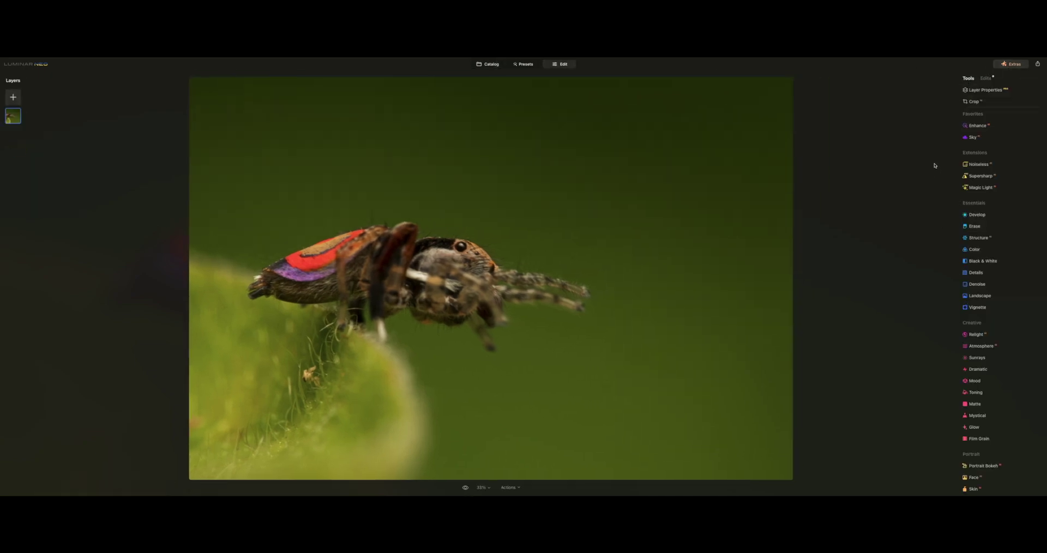
{"action": "double_click", "coordinate": [538, 293]}
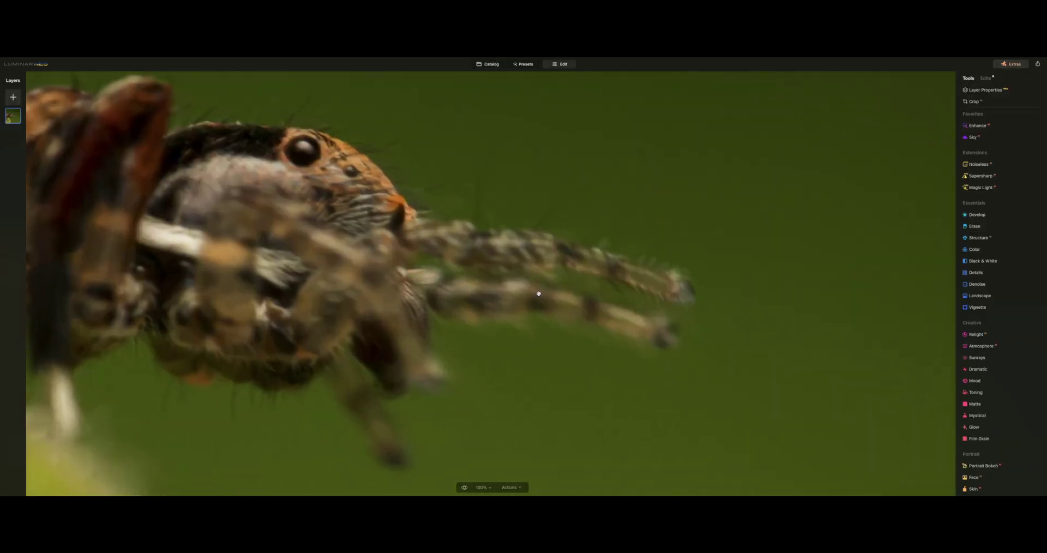
{"action": "left_click", "coordinate": [980, 175]}
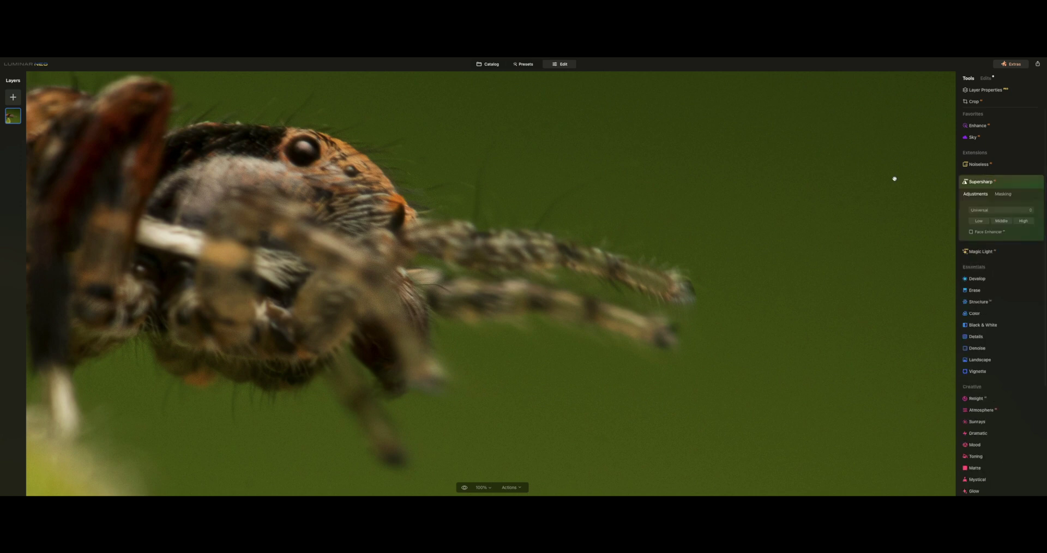
{"action": "left_click_drag", "start_coordinate": [329, 186], "coordinate": [468, 171]}
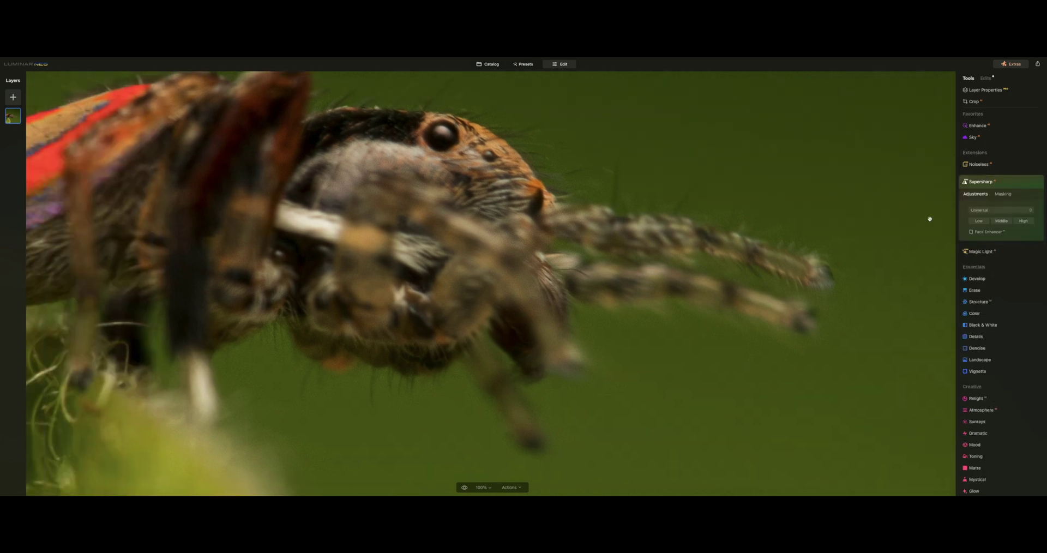
{"action": "left_click_drag", "start_coordinate": [720, 208], "coordinate": [981, 214]}
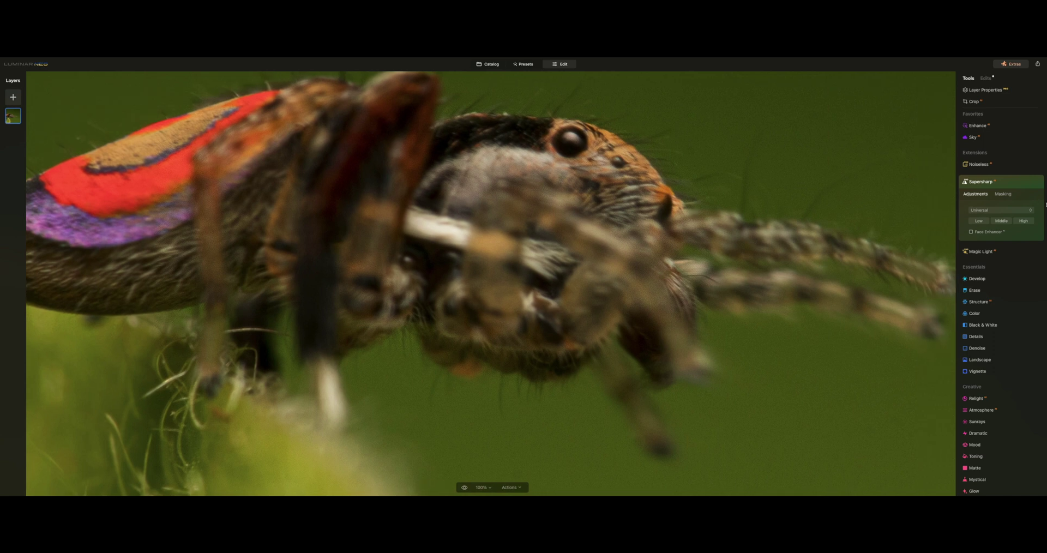
{"action": "left_click", "coordinate": [1023, 221]}
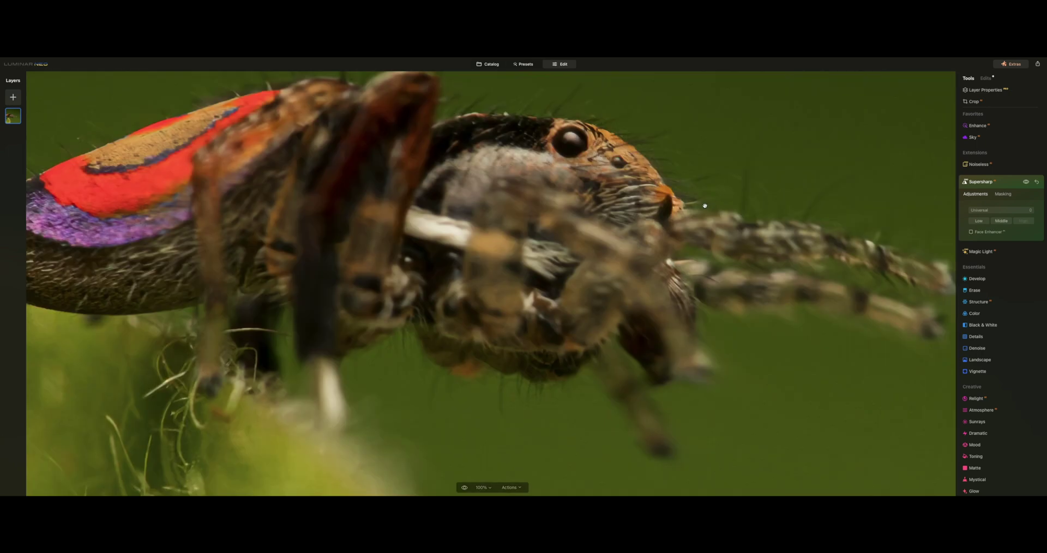
Step: Compare the peacock spider's head and legs with and without Supersharp, at full view and at 100%
{"action": "left_click_drag", "start_coordinate": [691, 209], "coordinate": [808, 269]}
{"action": "key", "text": "ctrl+0"}
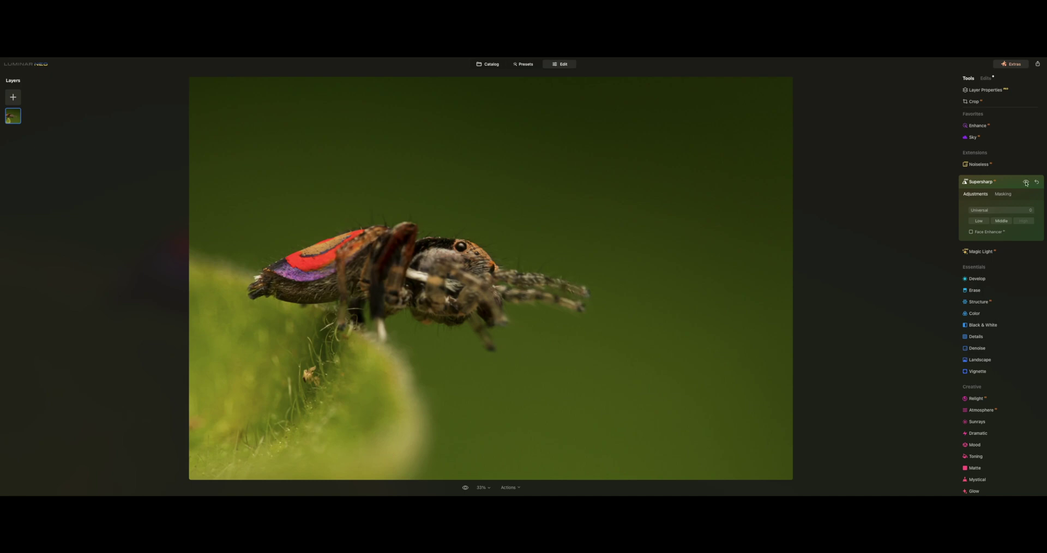
{"action": "left_click", "coordinate": [500, 257]}
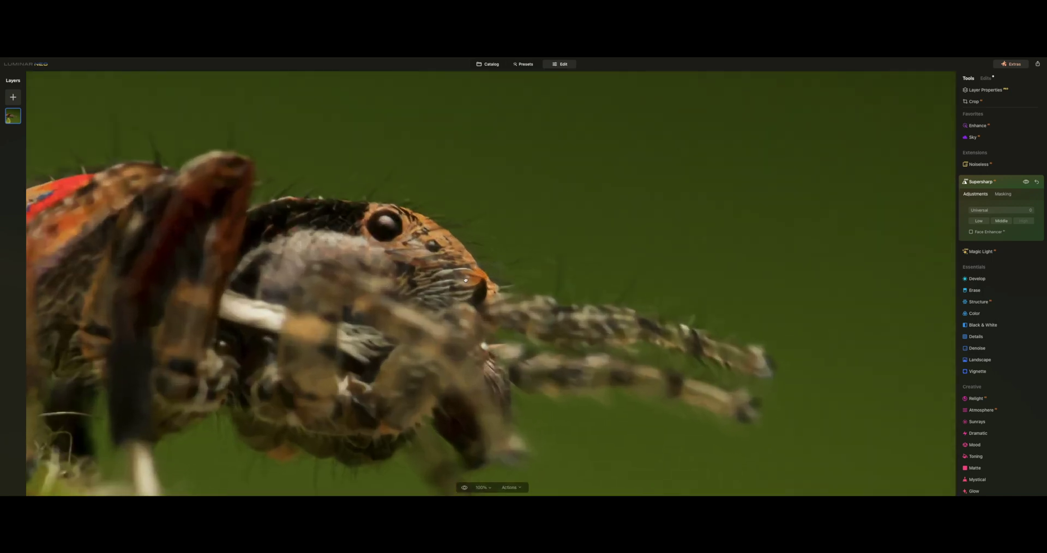
{"action": "left_click_drag", "start_coordinate": [460, 281], "coordinate": [587, 220]}
{"action": "left_click", "coordinate": [1026, 182]}
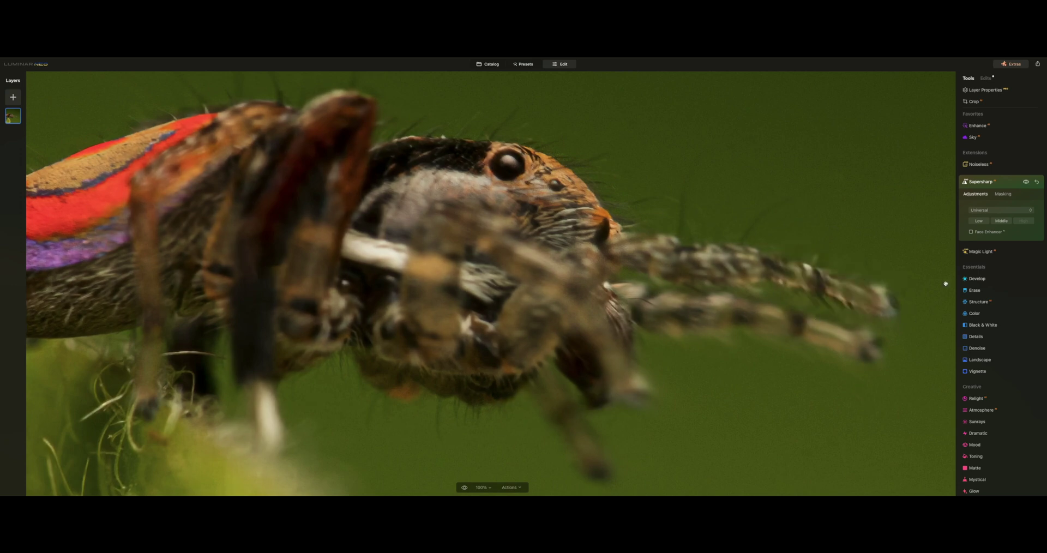
Step: Erase Supersharp from the peacock spider's blurred front, lower and side legs with an enlarged mask brush
{"action": "left_click", "coordinate": [1003, 194]}
{"action": "left_click", "coordinate": [1003, 218]}
{"action": "left_click", "coordinate": [1004, 218]}
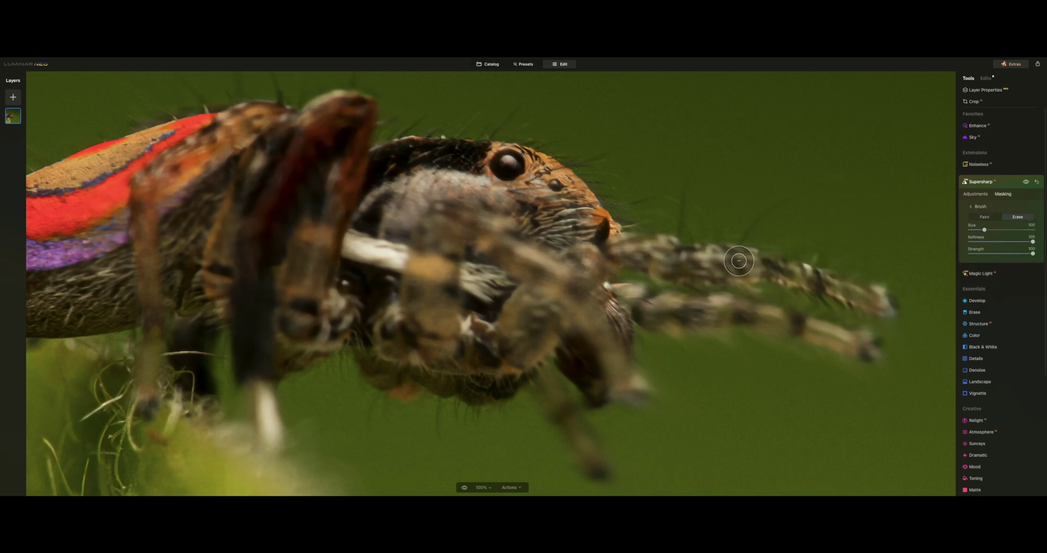
{"action": "scroll", "coordinate": [745, 260], "scroll_direction": "down", "scroll_amount": 1}
{"action": "left_click_drag", "start_coordinate": [993, 234], "coordinate": [999, 229]}
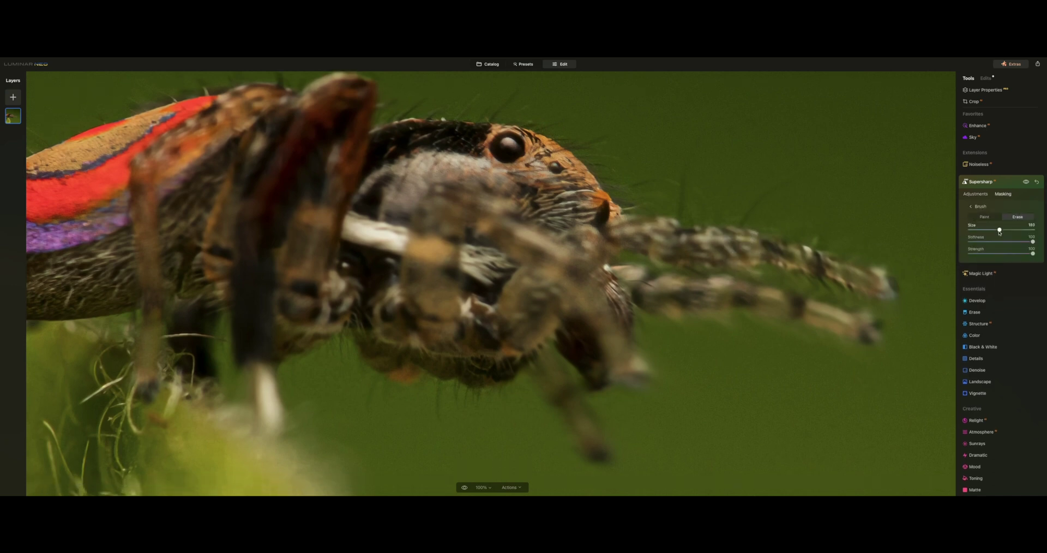
{"action": "left_click_drag", "start_coordinate": [894, 268], "coordinate": [721, 241]}
{"action": "mouse_move", "coordinate": [787, 246]}
{"action": "left_mouse_down"}
{"action": "mouse_move", "coordinate": [816, 250]}
{"action": "mouse_move", "coordinate": [665, 224]}
{"action": "mouse_move", "coordinate": [696, 238]}
{"action": "mouse_move", "coordinate": [735, 289]}
{"action": "mouse_move", "coordinate": [892, 339]}
{"action": "mouse_move", "coordinate": [898, 303]}
{"action": "mouse_move", "coordinate": [887, 321]}
{"action": "mouse_move", "coordinate": [907, 282]}
{"action": "left_mouse_up"}
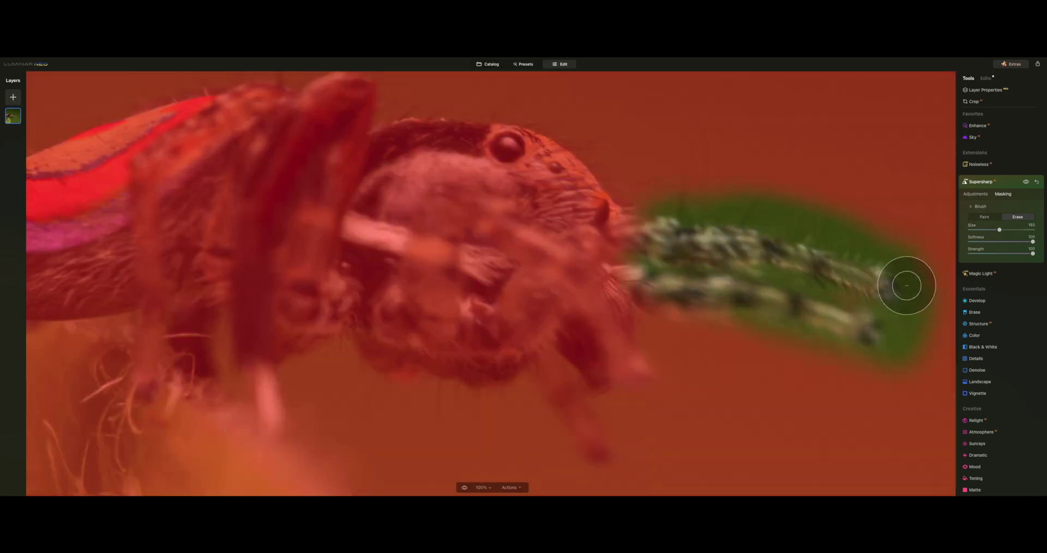
{"action": "mouse_move", "coordinate": [589, 434]}
{"action": "left_mouse_down"}
{"action": "mouse_move", "coordinate": [603, 436]}
{"action": "mouse_move", "coordinate": [642, 390]}
{"action": "left_mouse_up"}
{"action": "mouse_move", "coordinate": [334, 112]}
{"action": "left_mouse_down"}
{"action": "mouse_move", "coordinate": [345, 157]}
{"action": "mouse_move", "coordinate": [234, 259]}
{"action": "mouse_move", "coordinate": [287, 298]}
{"action": "left_mouse_up"}
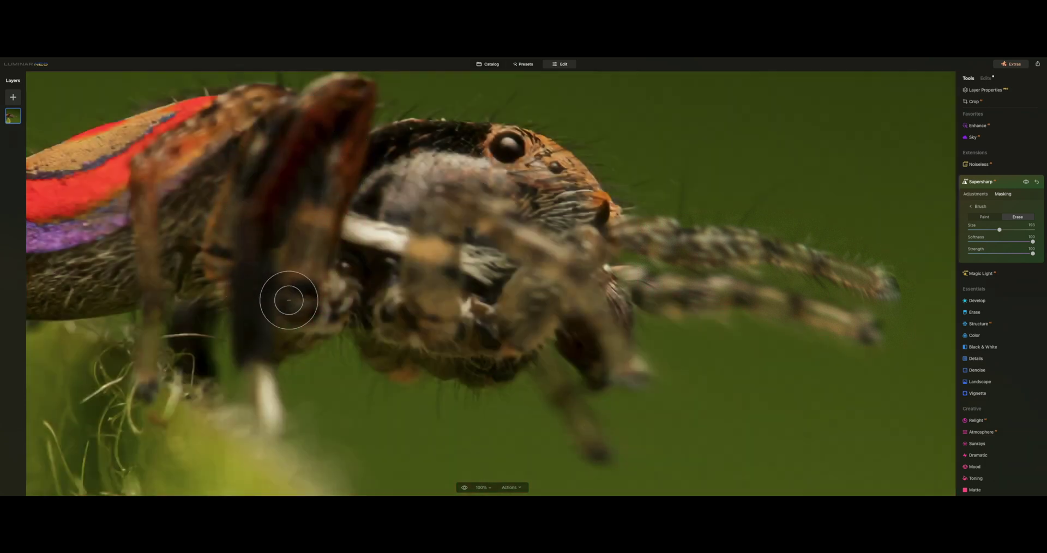
{"action": "mouse_move", "coordinate": [198, 131]}
{"action": "left_mouse_down"}
{"action": "mouse_move", "coordinate": [147, 223]}
{"action": "mouse_move", "coordinate": [153, 346]}
{"action": "mouse_move", "coordinate": [192, 344]}
{"action": "mouse_move", "coordinate": [151, 359]}
{"action": "mouse_move", "coordinate": [229, 374]}
{"action": "left_mouse_up"}
{"action": "scroll", "coordinate": [421, 403], "scroll_direction": "down", "scroll_amount": 3}
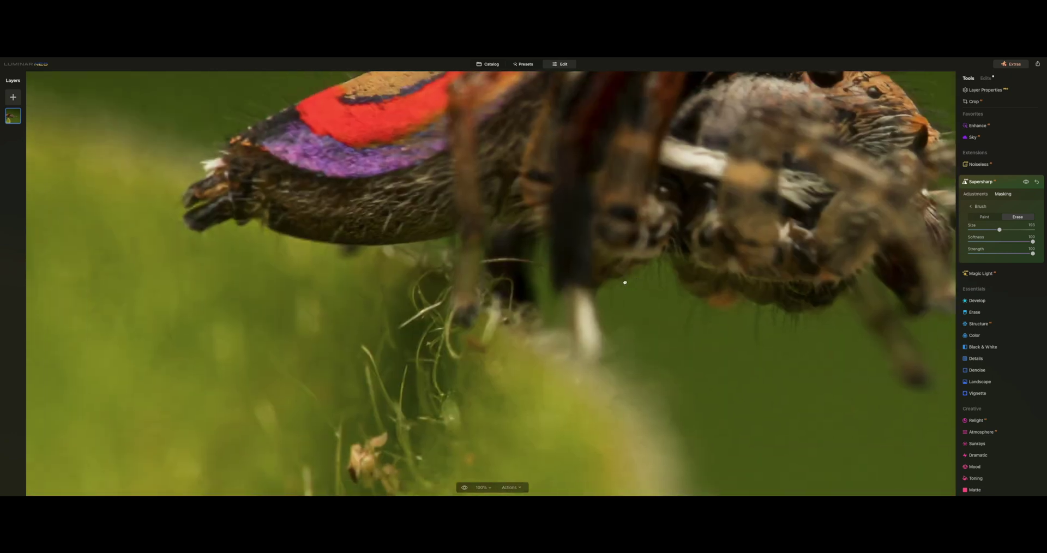
Step: Review the Supersharp edit across the peacock spider's head and abdomen, comparing the photo with the effect on and off
{"action": "scroll", "coordinate": [242, 349], "scroll_direction": "up", "scroll_amount": 3}
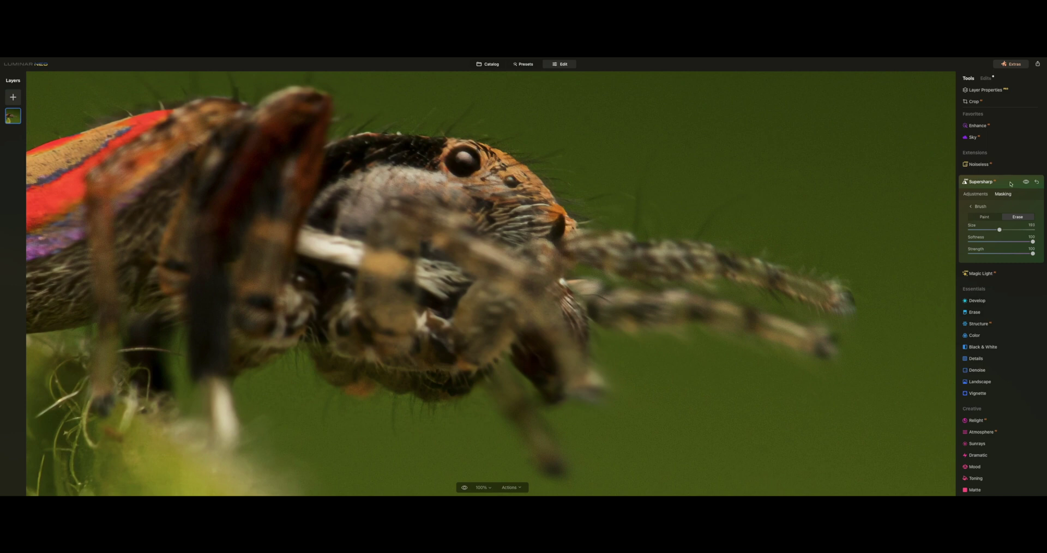
{"action": "left_click", "coordinate": [1034, 187]}
{"action": "scroll", "coordinate": [540, 229], "scroll_direction": "down", "scroll_amount": 3}
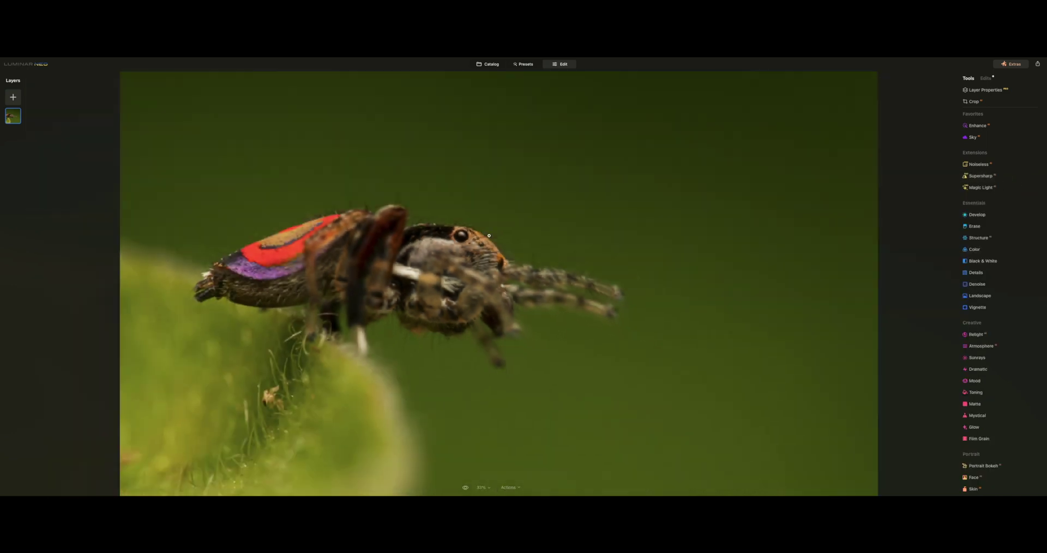
{"action": "left_click", "coordinate": [981, 175]}
{"action": "scroll", "coordinate": [286, 284], "scroll_direction": "up", "scroll_amount": 3}
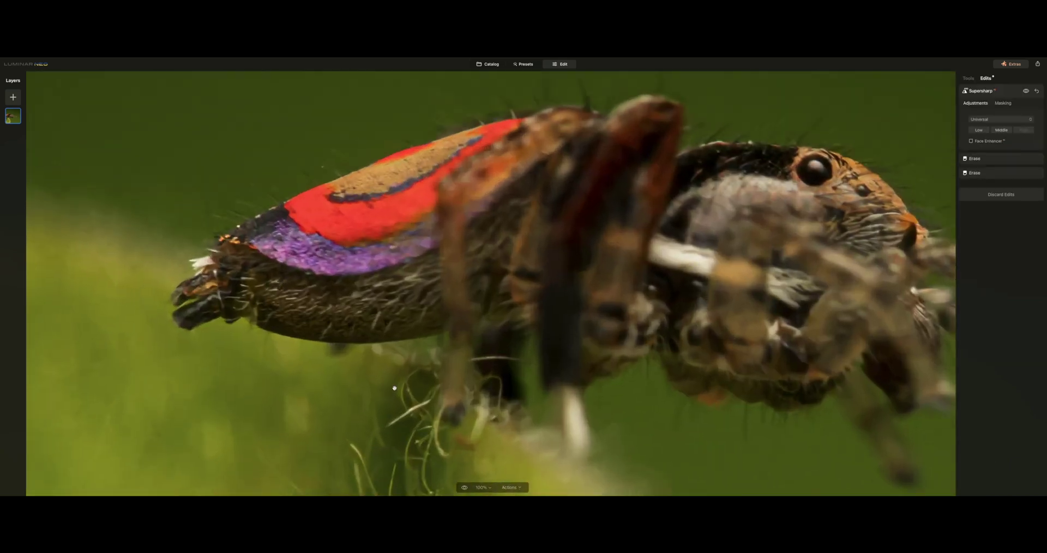
{"action": "left_click", "coordinate": [1025, 92]}
{"action": "left_click", "coordinate": [1025, 92]}
Step: Erase Supersharp from the leaf and background around the spider's abdomen tip with a size 100 mask brush
{"action": "left_click", "coordinate": [1002, 103]}
{"action": "left_click", "coordinate": [976, 117]}
{"action": "left_click", "coordinate": [1018, 126]}
{"action": "left_click", "coordinate": [194, 241]}
{"action": "mouse_move", "coordinate": [193, 241]}
{"action": "left_mouse_down"}
{"action": "mouse_move", "coordinate": [176, 272]}
{"action": "mouse_move", "coordinate": [211, 228]}
{"action": "mouse_move", "coordinate": [207, 219]}
{"action": "mouse_move", "coordinate": [136, 233]}
{"action": "mouse_move", "coordinate": [181, 218]}
{"action": "mouse_move", "coordinate": [148, 281]}
{"action": "mouse_move", "coordinate": [149, 326]}
{"action": "mouse_move", "coordinate": [157, 323]}
{"action": "mouse_move", "coordinate": [138, 249]}
{"action": "mouse_move", "coordinate": [122, 326]}
{"action": "mouse_move", "coordinate": [134, 369]}
{"action": "mouse_move", "coordinate": [212, 346]}
{"action": "mouse_move", "coordinate": [138, 344]}
{"action": "mouse_move", "coordinate": [220, 331]}
{"action": "mouse_move", "coordinate": [251, 342]}
{"action": "mouse_move", "coordinate": [154, 380]}
{"action": "mouse_move", "coordinate": [321, 360]}
{"action": "mouse_move", "coordinate": [189, 396]}
{"action": "left_mouse_up"}
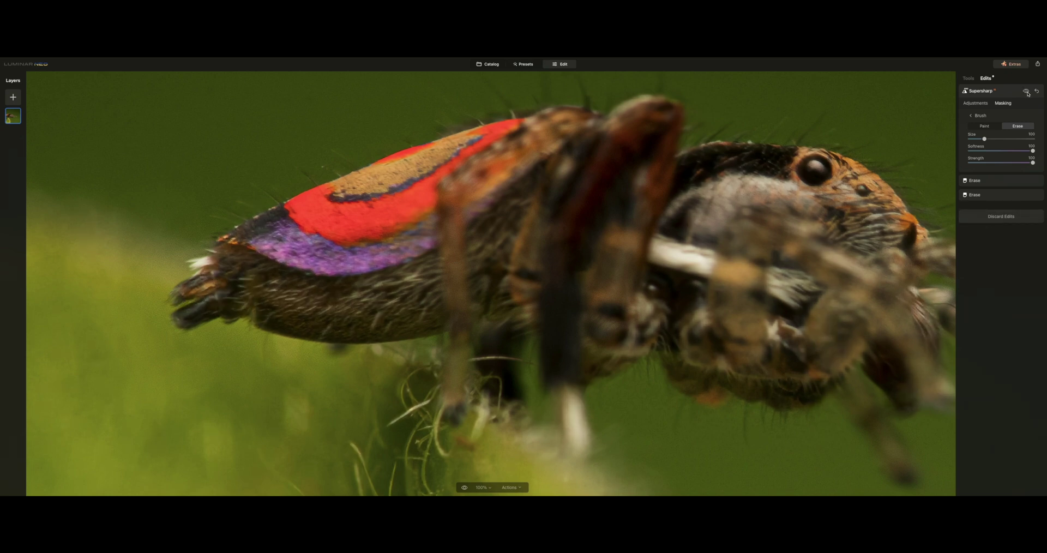
Step: Open the flying cormorant photo from the catalog for editing and bring up its applied edits
{"action": "left_click", "coordinate": [487, 64]}
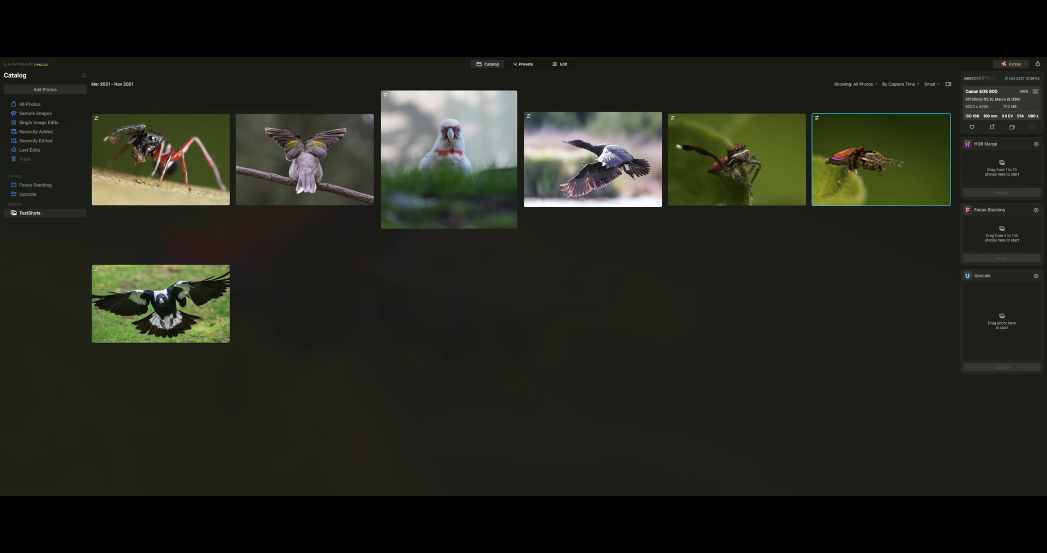
{"action": "double_click", "coordinate": [608, 155]}
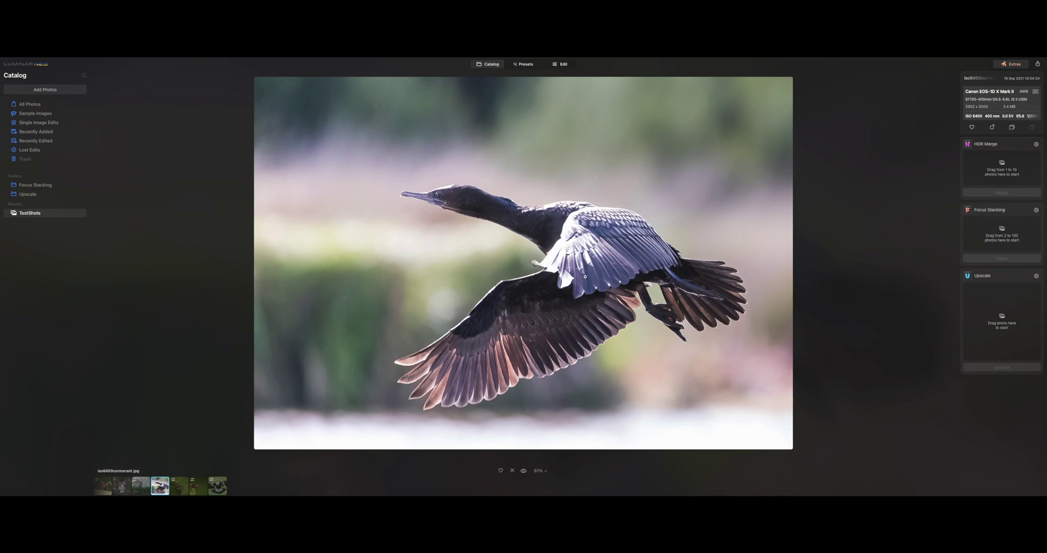
{"action": "left_click", "coordinate": [562, 63]}
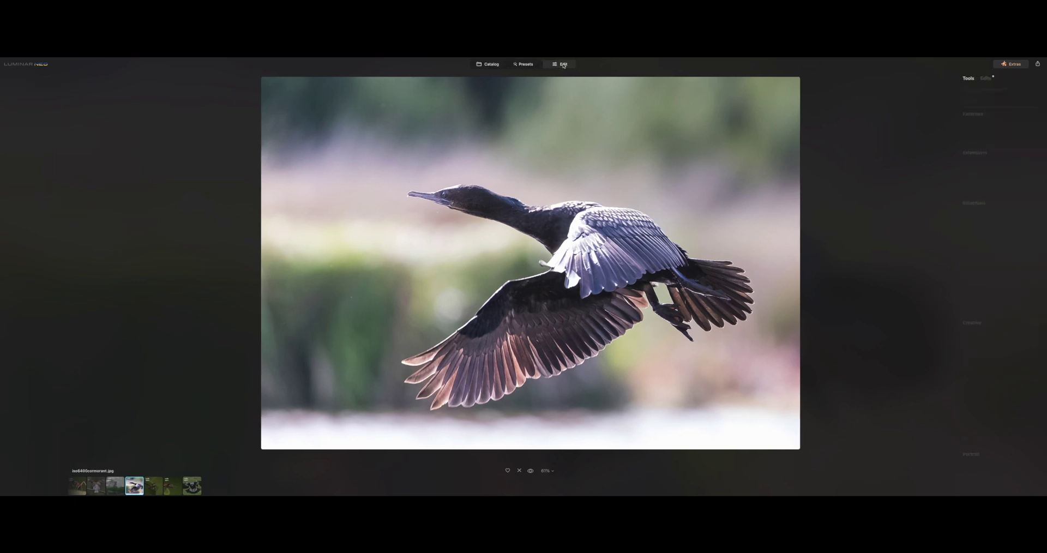
{"action": "left_click", "coordinate": [984, 79]}
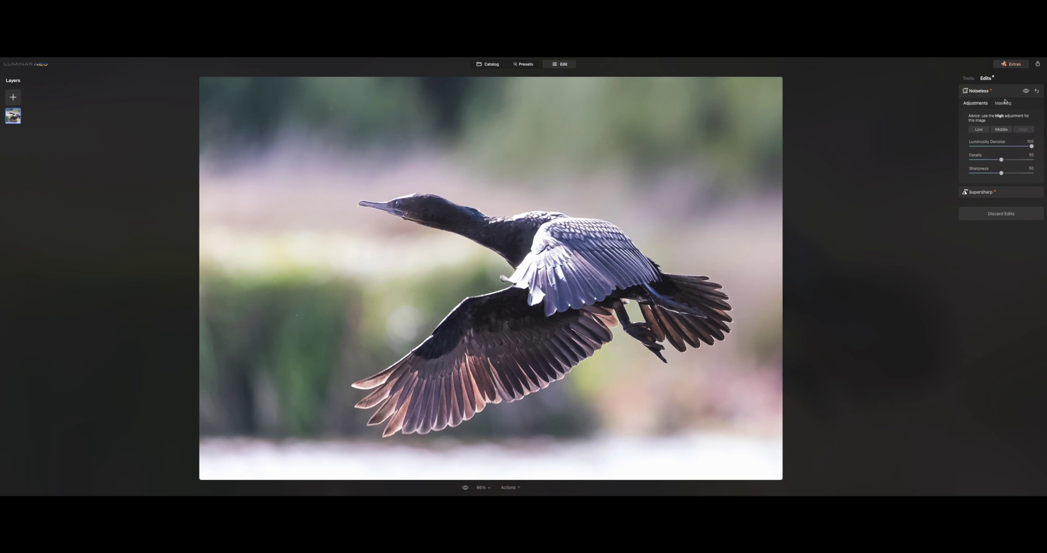
{"action": "left_click", "coordinate": [1003, 214]}
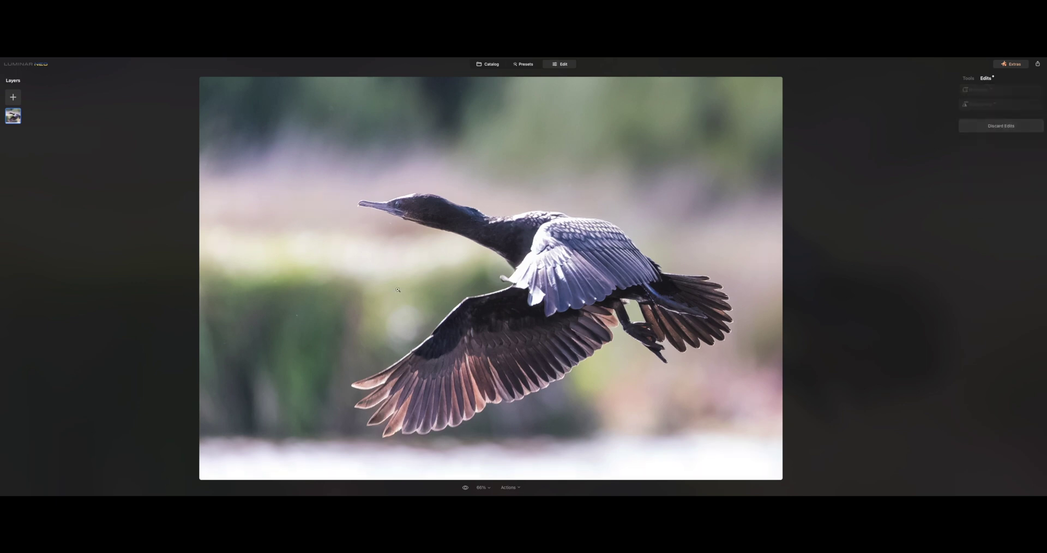
Step: Examine the cormorant at 100% and check the settings of its applied Noiseless and Supersharp edits
{"action": "left_click", "coordinate": [416, 246]}
{"action": "left_click_drag", "start_coordinate": [416, 247], "coordinate": [412, 193]}
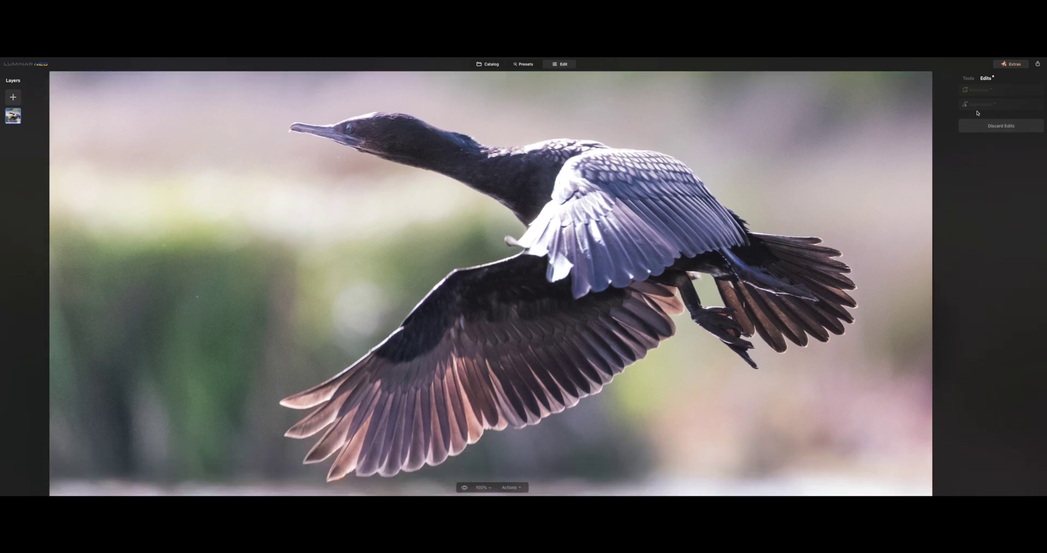
{"action": "left_click", "coordinate": [981, 91]}
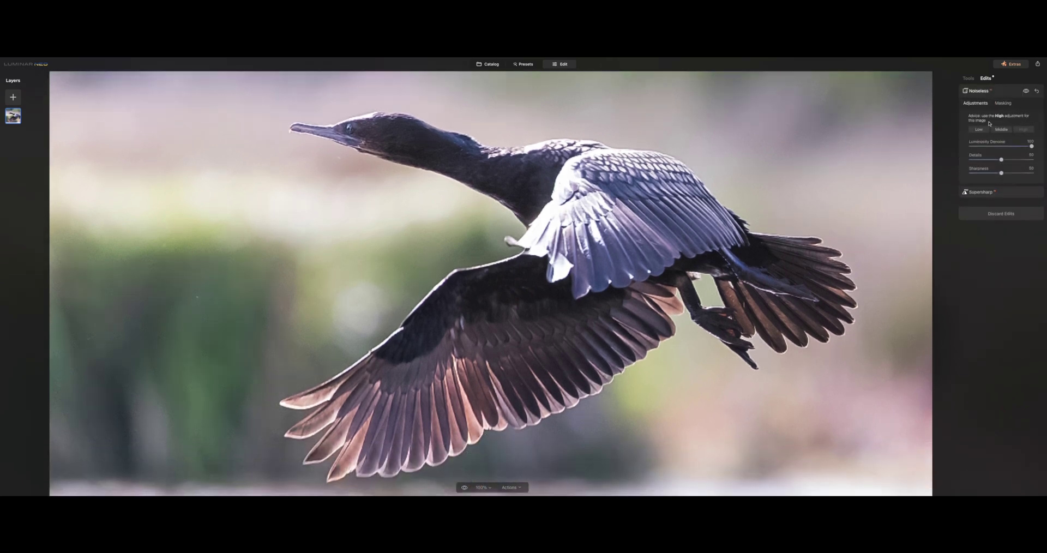
{"action": "left_click", "coordinate": [984, 192]}
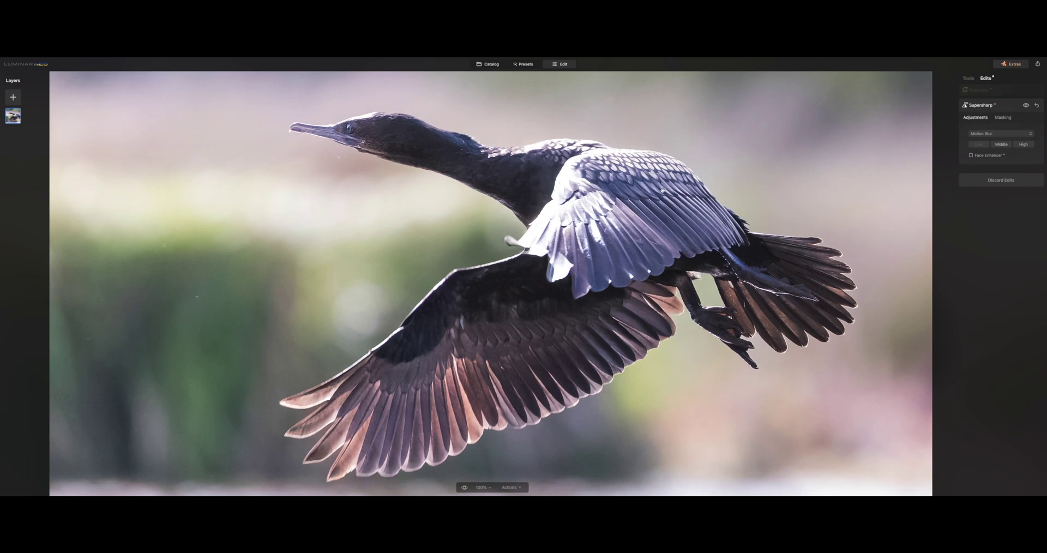
{"action": "left_click_drag", "start_coordinate": [608, 316], "coordinate": [577, 247]}
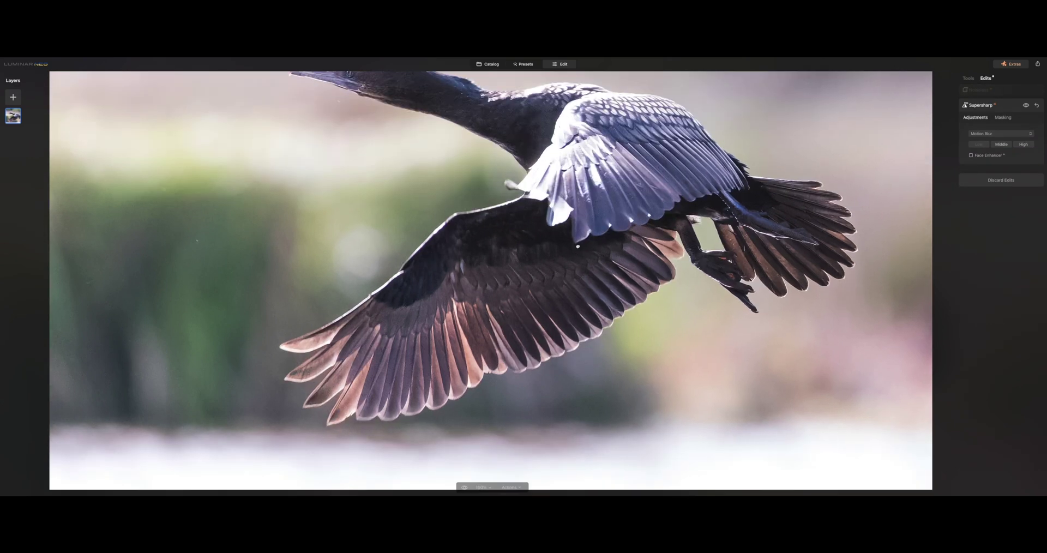
{"action": "left_click", "coordinate": [362, 280]}
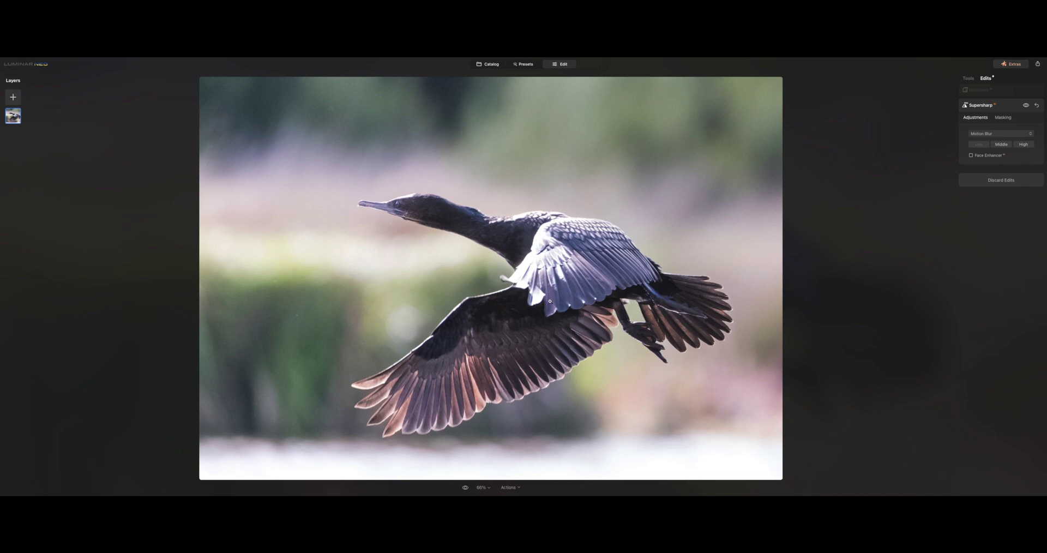
Step: Inspect the cormorant's spread wing, head and neck feathers at 200% magnification
{"action": "left_click", "coordinate": [1007, 180]}
{"action": "left_click", "coordinate": [673, 240]}
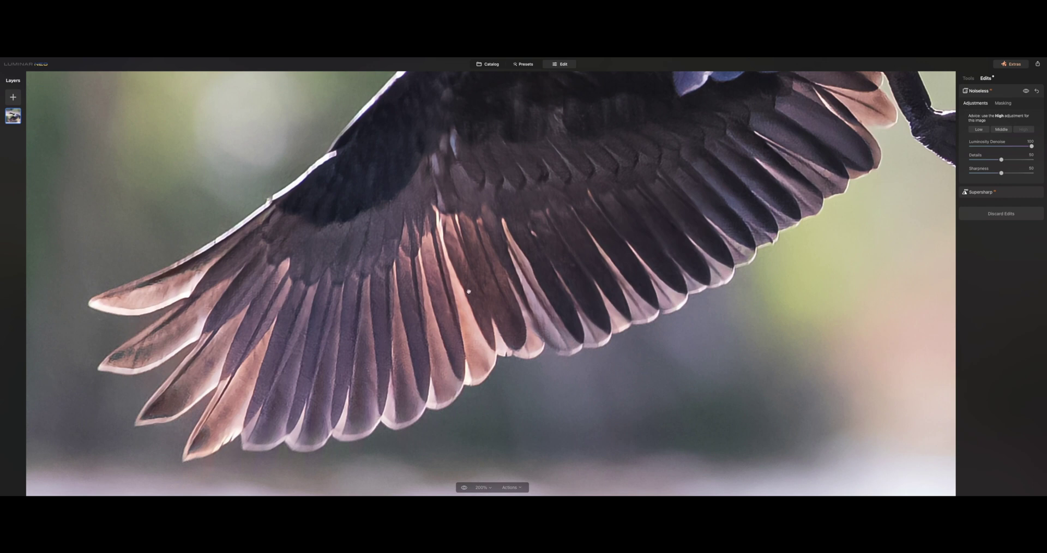
{"action": "scroll", "coordinate": [507, 283], "scroll_direction": "up", "scroll_amount": 5}
{"action": "scroll", "coordinate": [626, 314], "scroll_direction": "up", "scroll_amount": 5}
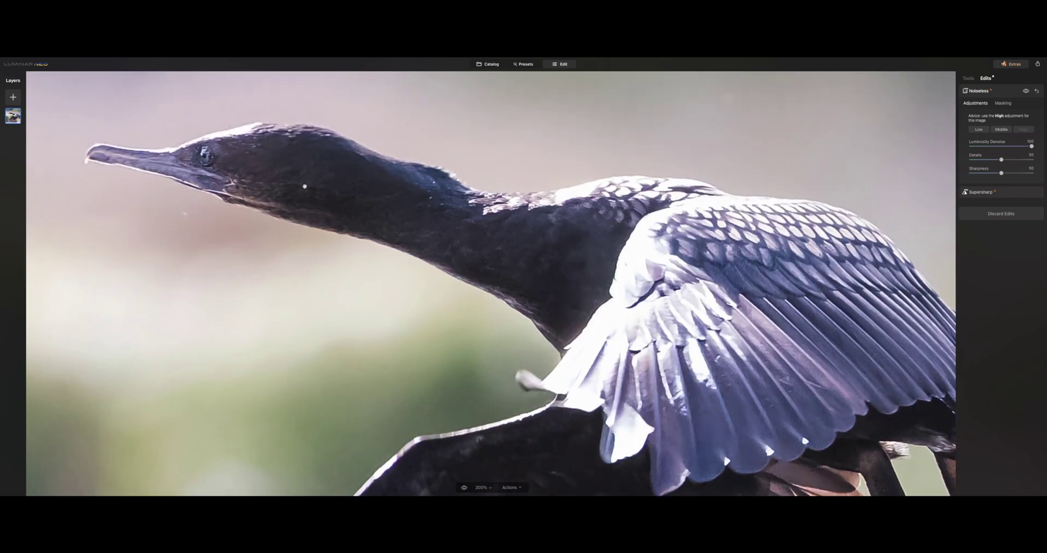
{"action": "left_click_drag", "start_coordinate": [305, 186], "coordinate": [370, 205]}
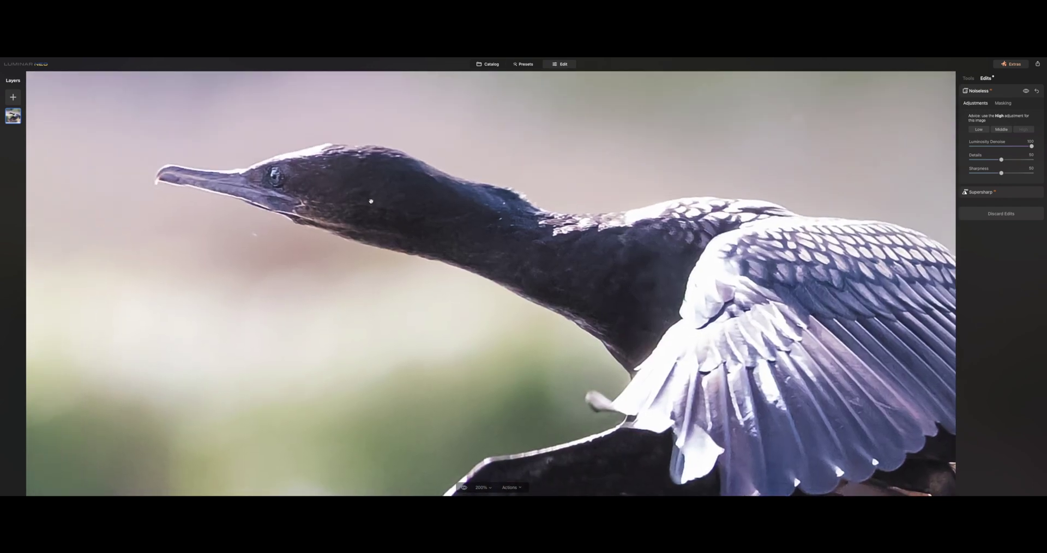
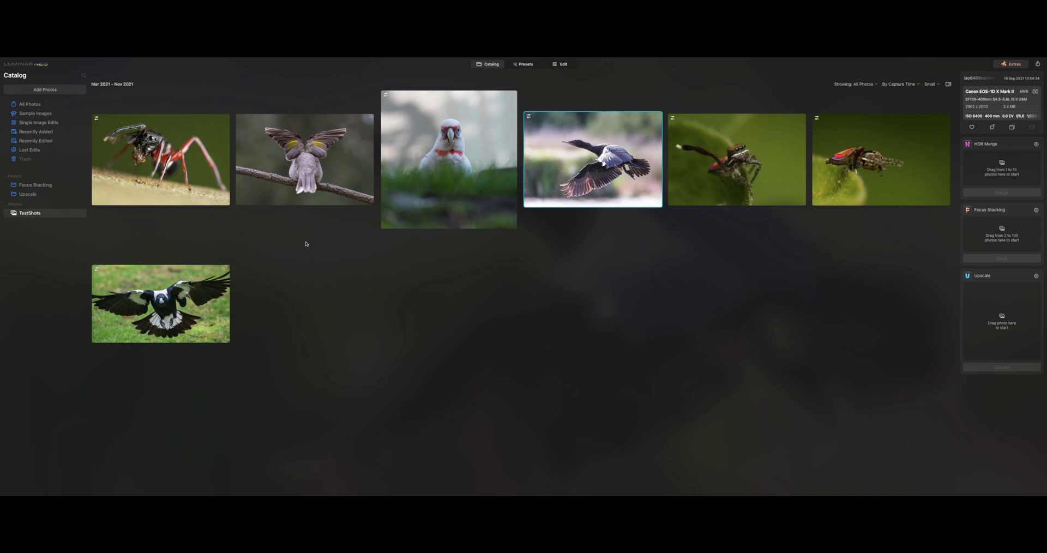
Step: Open the photo of the white cockatoo behind the grass for editing and view the bird at 100%
{"action": "double_click", "coordinate": [418, 159]}
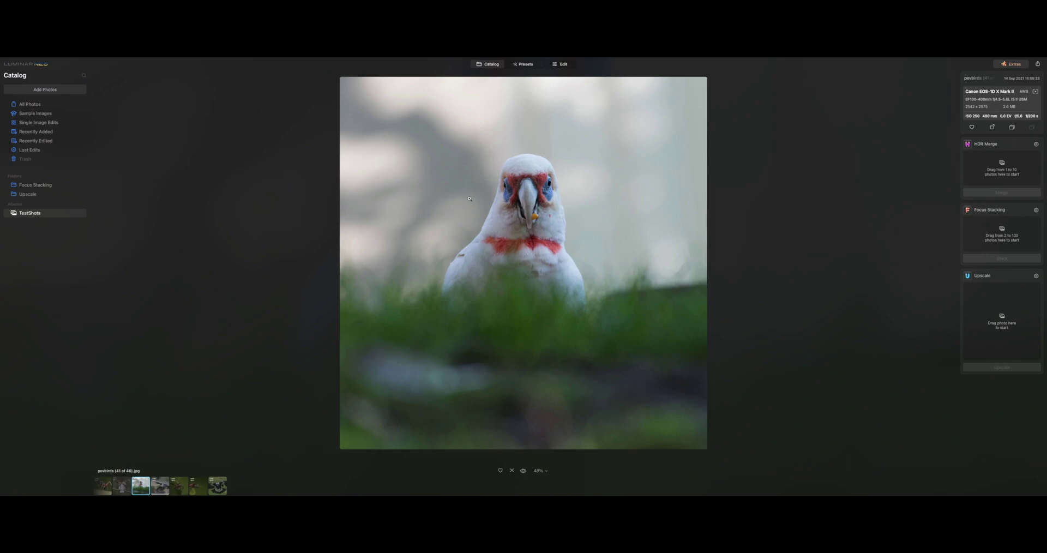
{"action": "left_click", "coordinate": [558, 65]}
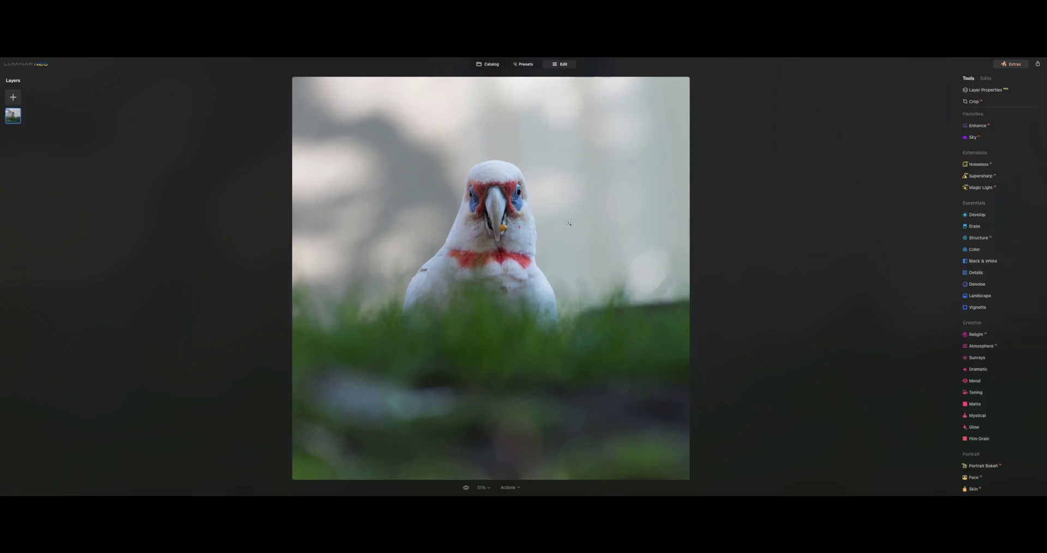
{"action": "left_click", "coordinate": [534, 235]}
{"action": "left_click_drag", "start_coordinate": [590, 261], "coordinate": [584, 224]}
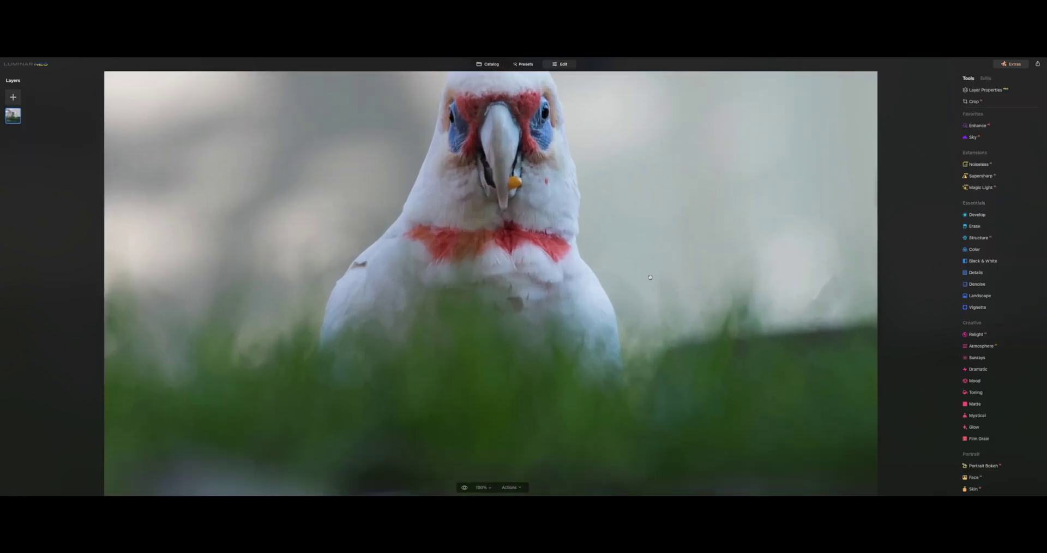
Step: Apply Noiseless at Low to the cockatoo photo and set Luminosity Denoise to 70
{"action": "left_click", "coordinate": [979, 165]}
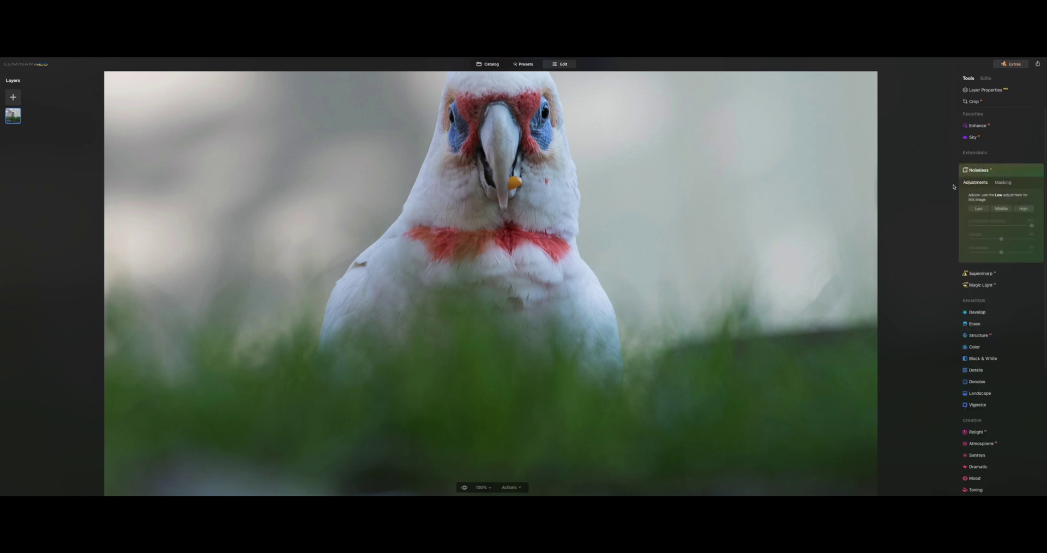
{"action": "left_click", "coordinate": [978, 209]}
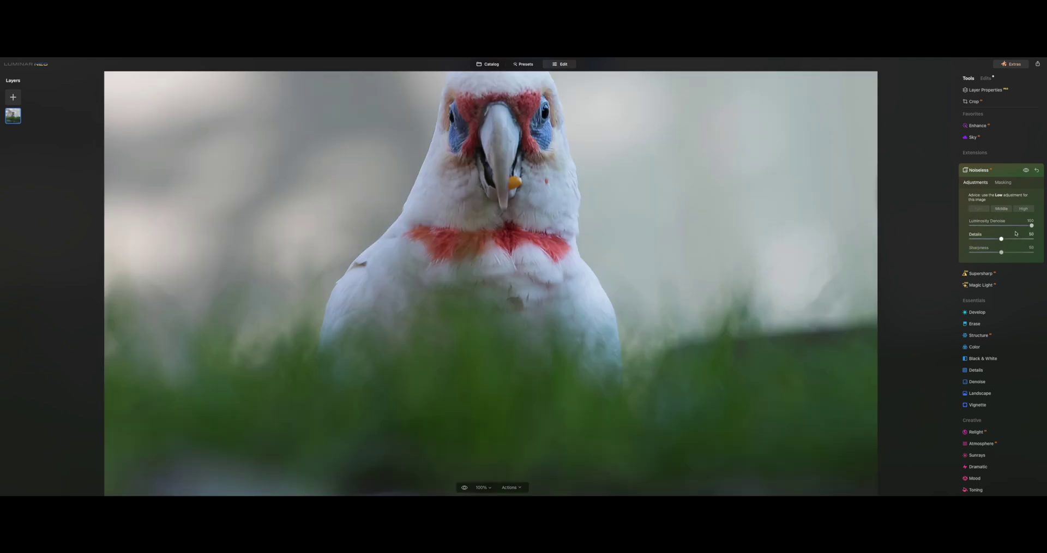
{"action": "left_click", "coordinate": [1013, 226]}
{"action": "left_click_drag", "start_coordinate": [1013, 228], "coordinate": [1014, 227]}
{"action": "left_click_drag", "start_coordinate": [598, 158], "coordinate": [569, 197]}
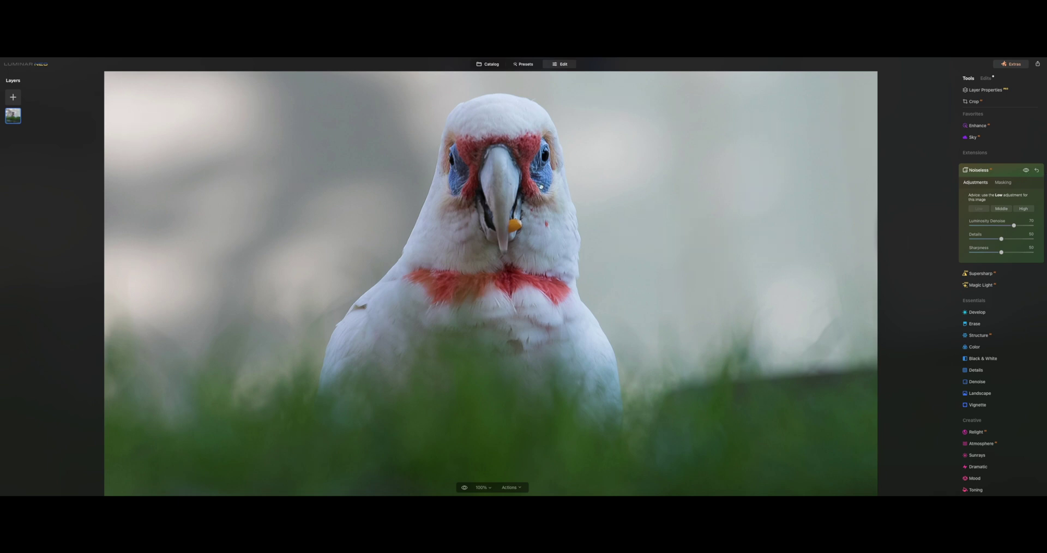
Step: Apply Supersharp to the cockatoo photo in Universal mode at Middle strength
{"action": "left_click", "coordinate": [993, 173]}
{"action": "left_click", "coordinate": [979, 181]}
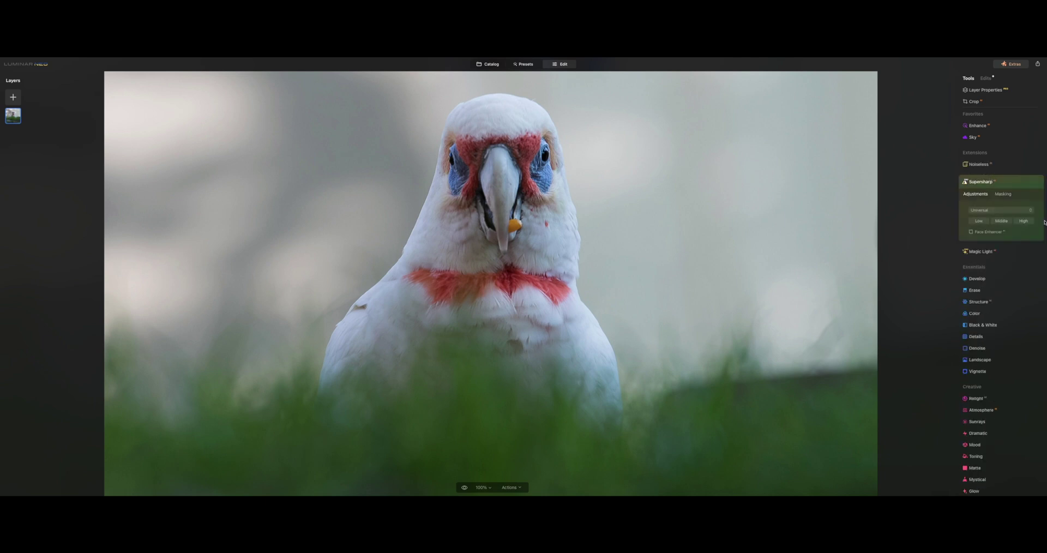
{"action": "left_click", "coordinate": [986, 211]}
{"action": "left_click", "coordinate": [976, 212]}
{"action": "left_click", "coordinate": [1002, 221]}
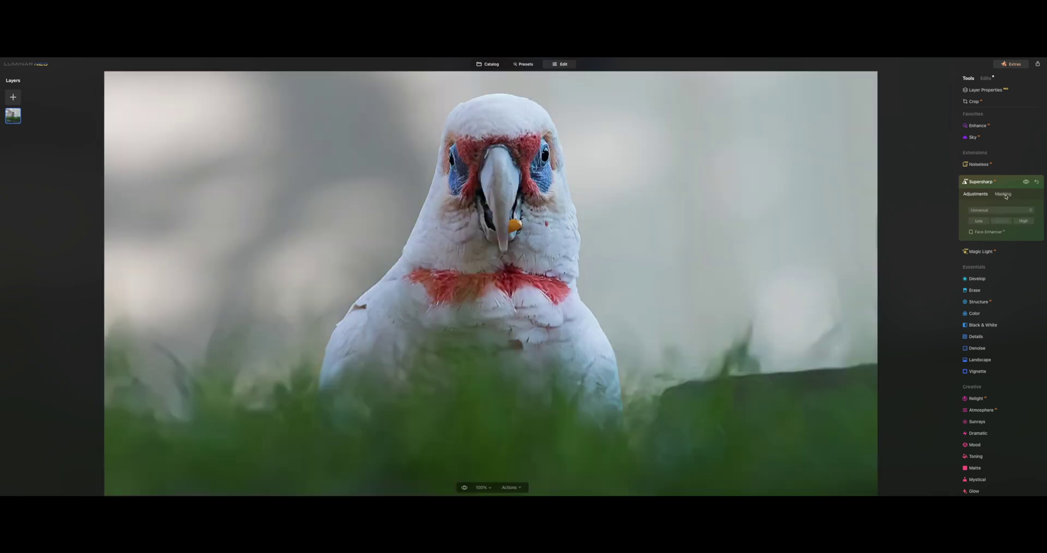
Step: Paint the Supersharp mask over the cockatoo's eyes and face with a size 84 brush
{"action": "left_click", "coordinate": [1006, 195]}
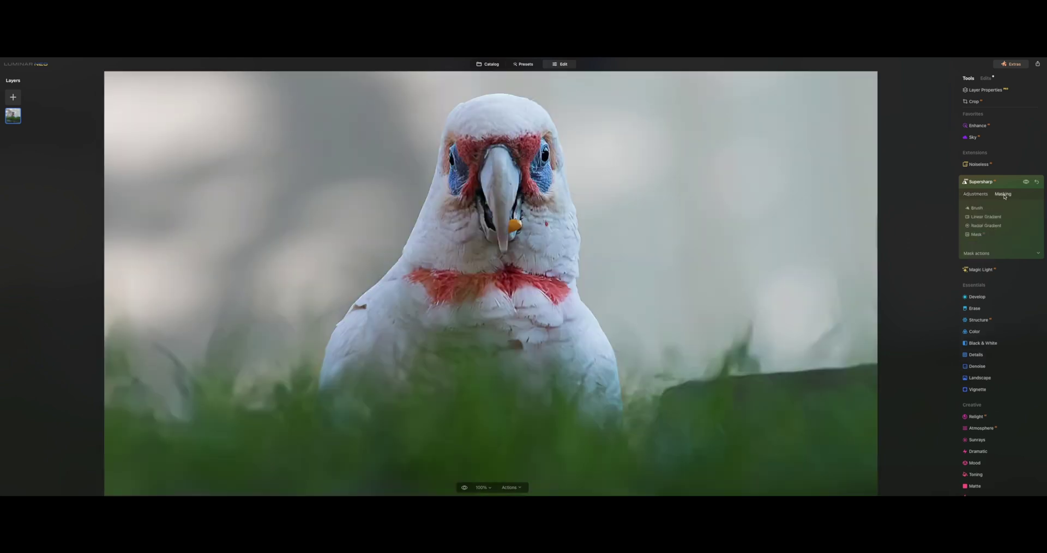
{"action": "left_click", "coordinate": [976, 208]}
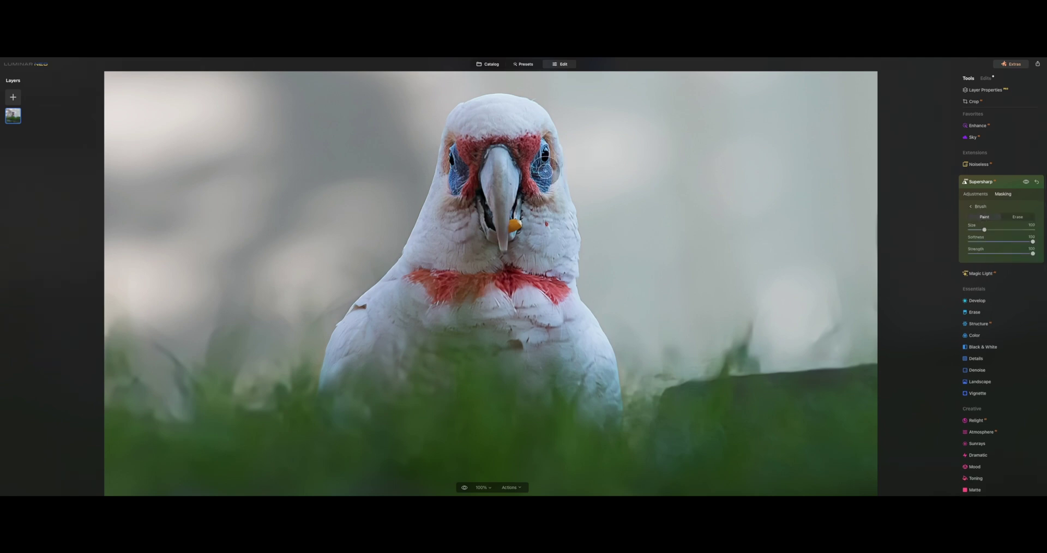
{"action": "left_click_drag", "start_coordinate": [984, 230], "coordinate": [982, 230]}
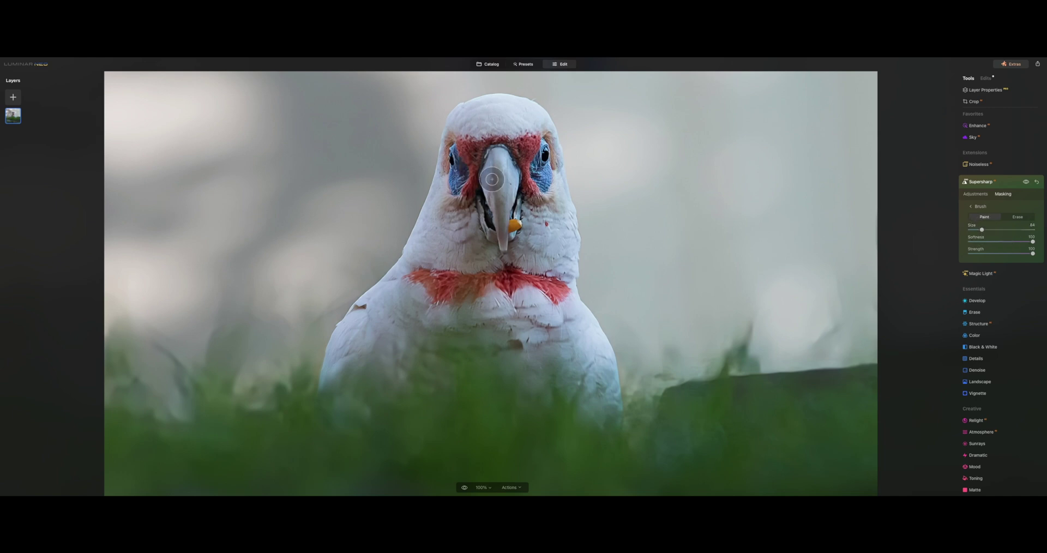
{"action": "mouse_move", "coordinate": [455, 173]}
{"action": "left_mouse_down"}
{"action": "mouse_move", "coordinate": [452, 147]}
{"action": "mouse_move", "coordinate": [460, 182]}
{"action": "mouse_move", "coordinate": [454, 150]}
{"action": "mouse_move", "coordinate": [455, 177]}
{"action": "mouse_move", "coordinate": [478, 161]}
{"action": "left_mouse_up"}
{"action": "mouse_move", "coordinate": [552, 155]}
{"action": "left_mouse_down"}
{"action": "mouse_move", "coordinate": [553, 147]}
{"action": "mouse_move", "coordinate": [547, 172]}
{"action": "left_mouse_up"}
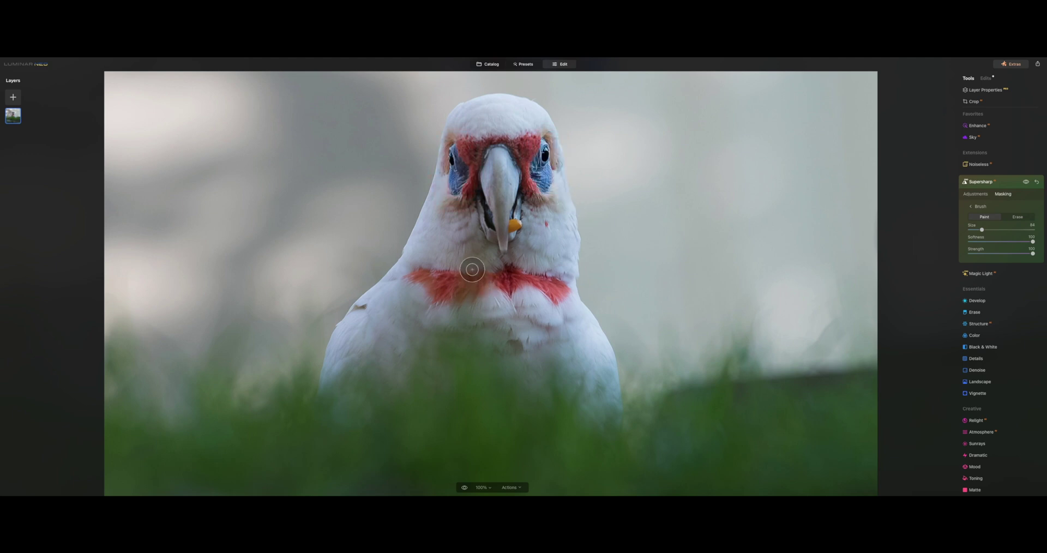
Step: Extend the Supersharp mask over the cockatoo's head, neck, chest and shoulder with an enlarged brush
{"action": "left_click_drag", "start_coordinate": [981, 230], "coordinate": [1000, 230]}
{"action": "mouse_move", "coordinate": [445, 260]}
{"action": "left_mouse_down"}
{"action": "mouse_move", "coordinate": [534, 281]}
{"action": "mouse_move", "coordinate": [550, 300]}
{"action": "mouse_move", "coordinate": [556, 234]}
{"action": "mouse_move", "coordinate": [547, 299]}
{"action": "mouse_move", "coordinate": [522, 306]}
{"action": "mouse_move", "coordinate": [551, 316]}
{"action": "mouse_move", "coordinate": [531, 324]}
{"action": "mouse_move", "coordinate": [483, 305]}
{"action": "mouse_move", "coordinate": [456, 244]}
{"action": "left_mouse_up"}
{"action": "left_click_drag", "start_coordinate": [374, 308], "coordinate": [363, 314]}
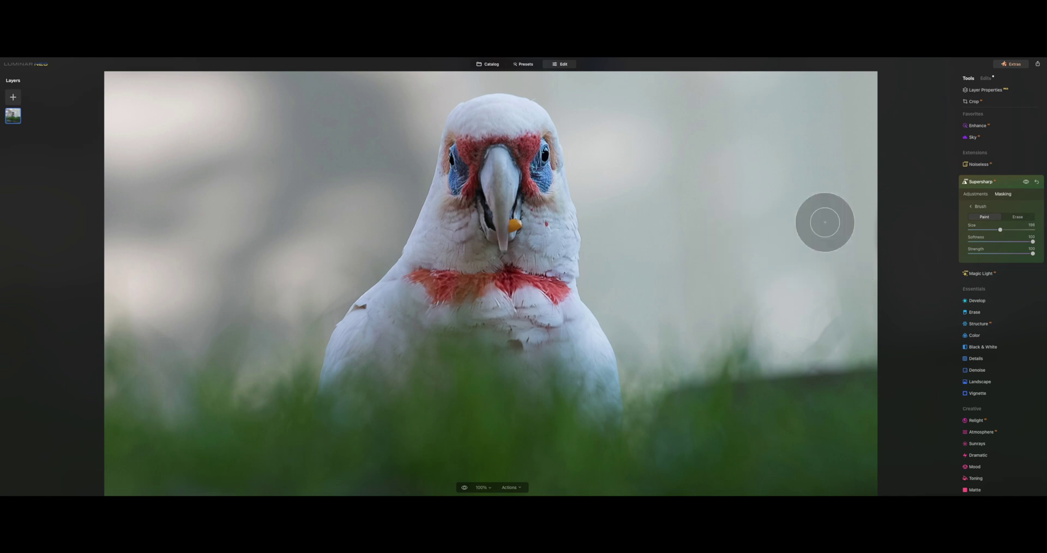
Step: Review the masked Supersharp edit on the cockatoo, comparing it on and off, at full view and at 100%
{"action": "left_click", "coordinate": [986, 78]}
{"action": "left_click", "coordinate": [1026, 92]}
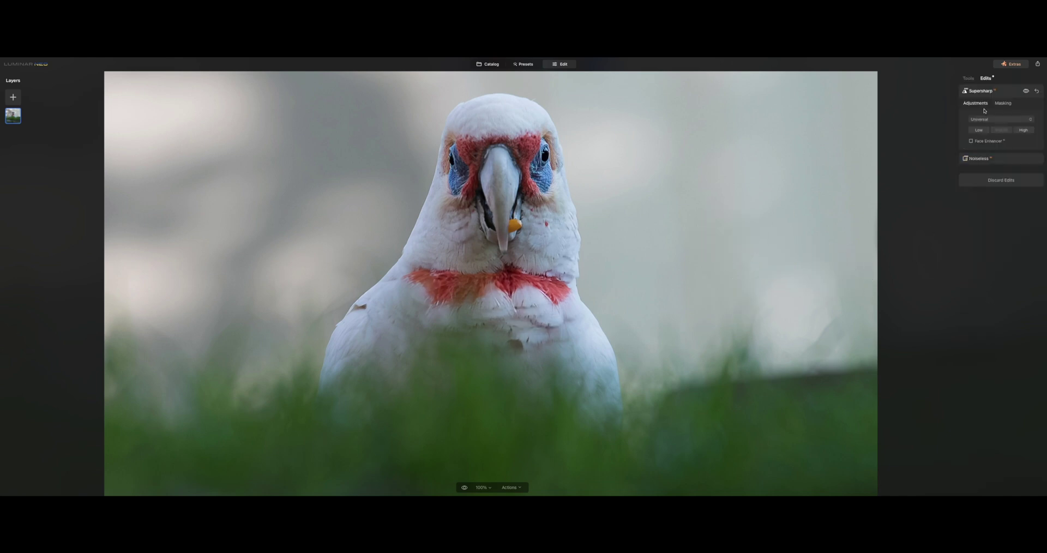
{"action": "left_click", "coordinate": [559, 229]}
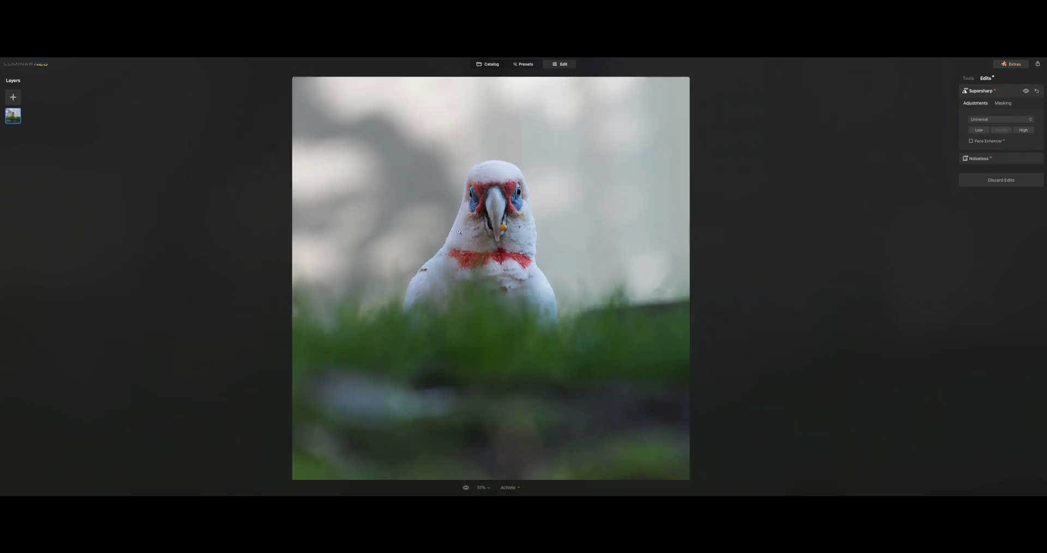
{"action": "left_click", "coordinate": [479, 224]}
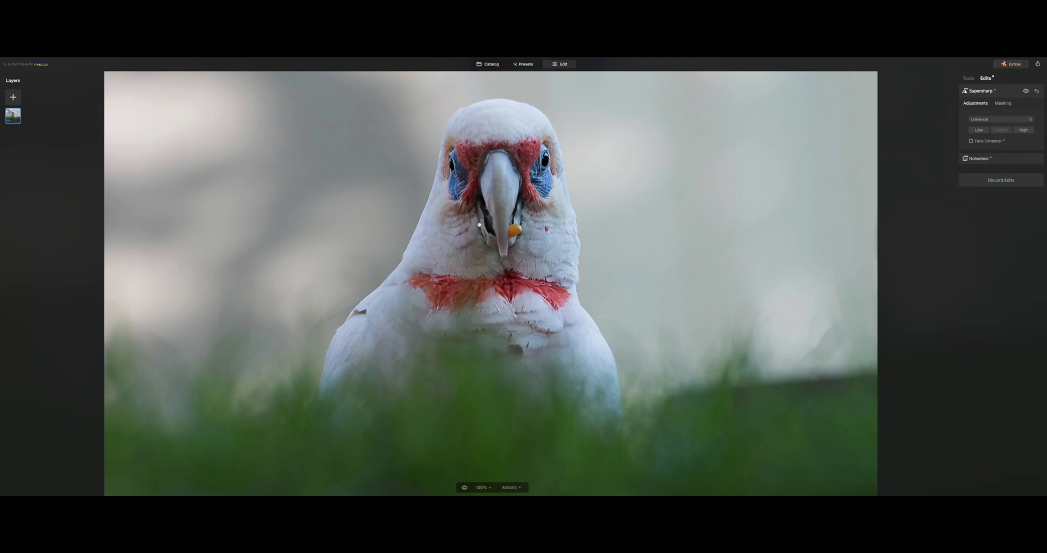
{"action": "left_click", "coordinate": [479, 225]}
Step: Open the photo of the grey bird with raised wings, inspect its background and feathers at 200%, and enter editing mode
{"action": "left_click", "coordinate": [488, 64]}
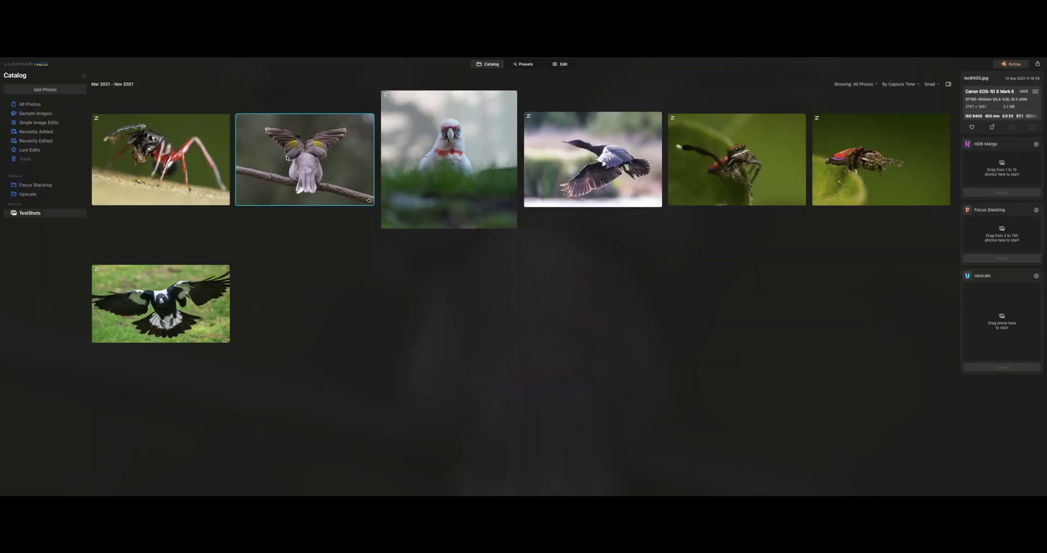
{"action": "double_click", "coordinate": [287, 158]}
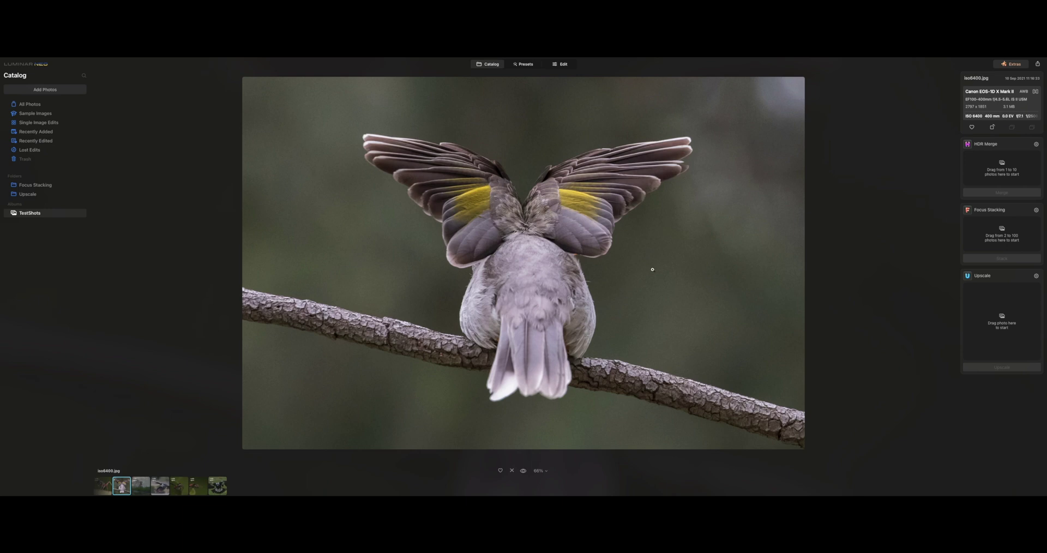
{"action": "left_click", "coordinate": [542, 471]}
{"action": "left_click", "coordinate": [545, 439]}
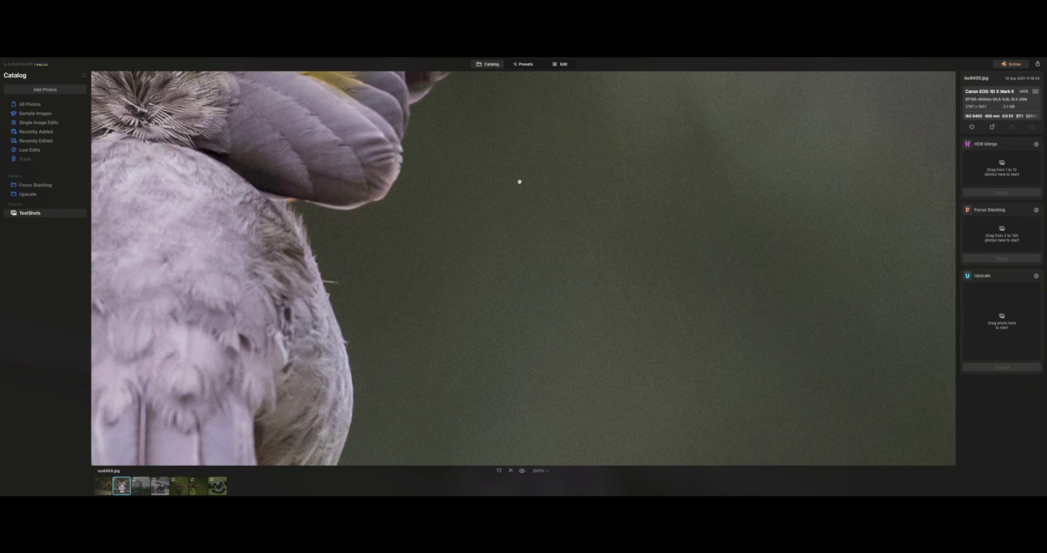
{"action": "scroll", "coordinate": [522, 188], "scroll_direction": "up", "scroll_amount": 10}
{"action": "scroll", "coordinate": [532, 246], "scroll_direction": "left", "scroll_amount": 5}
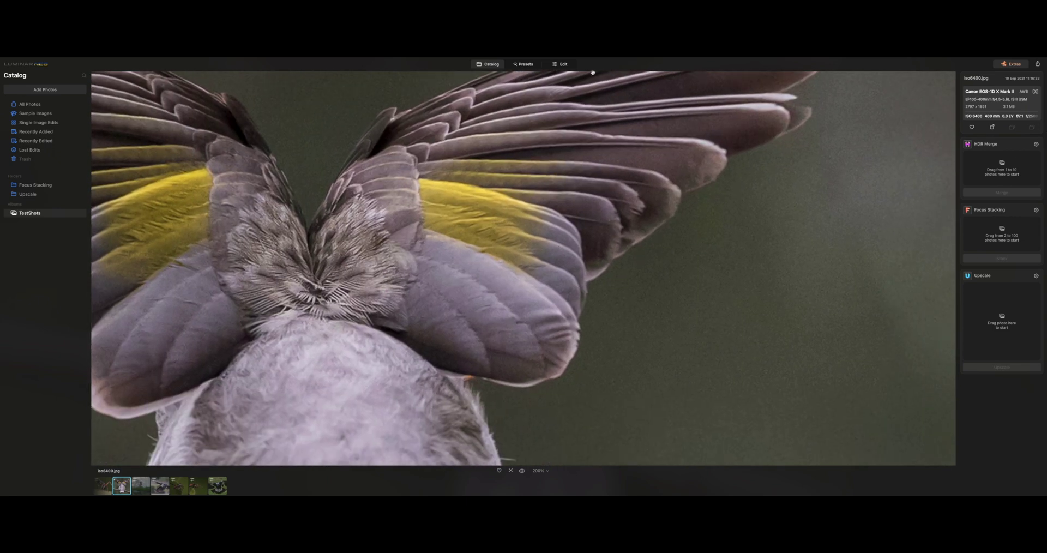
{"action": "left_click", "coordinate": [562, 64]}
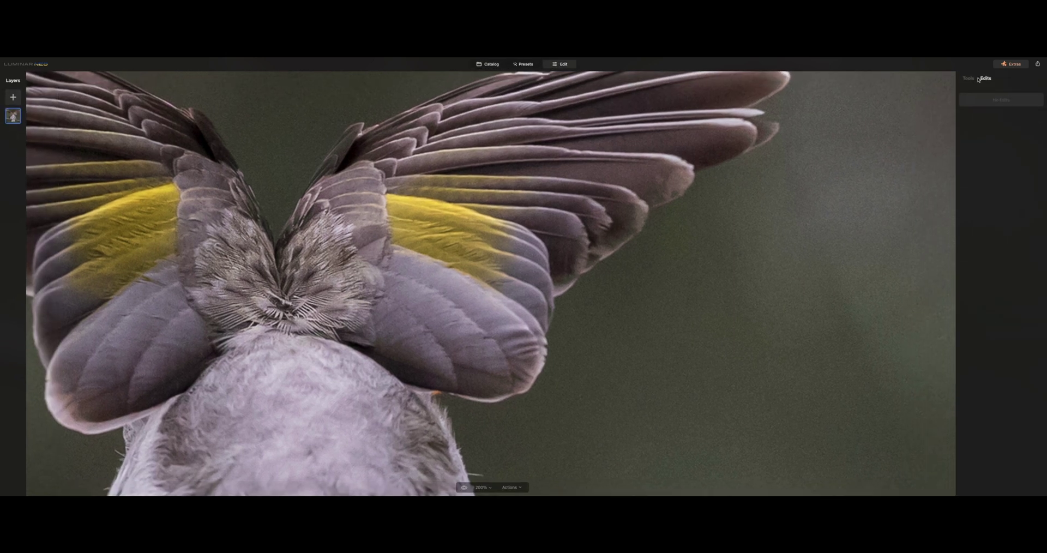
Step: Apply the High Noiseless adjustment to the grey bird photo and inspect the wing feathers and background close up
{"action": "left_click", "coordinate": [968, 80]}
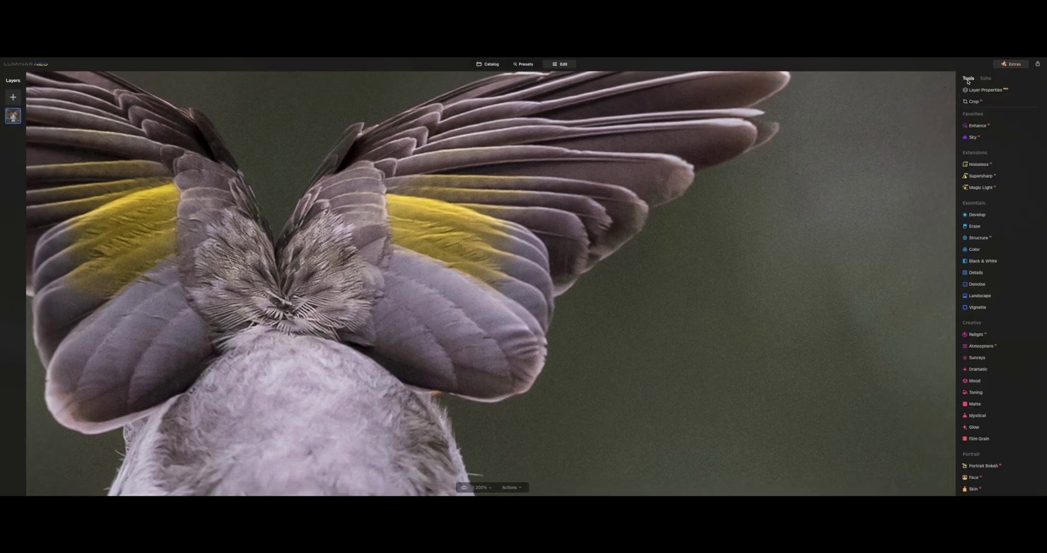
{"action": "left_click", "coordinate": [979, 164]}
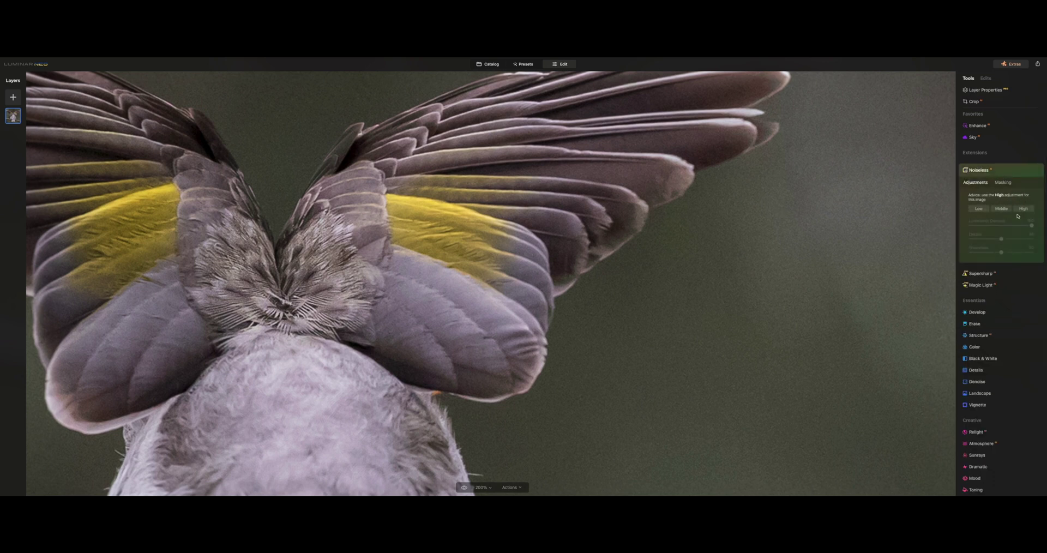
{"action": "left_click", "coordinate": [1023, 209]}
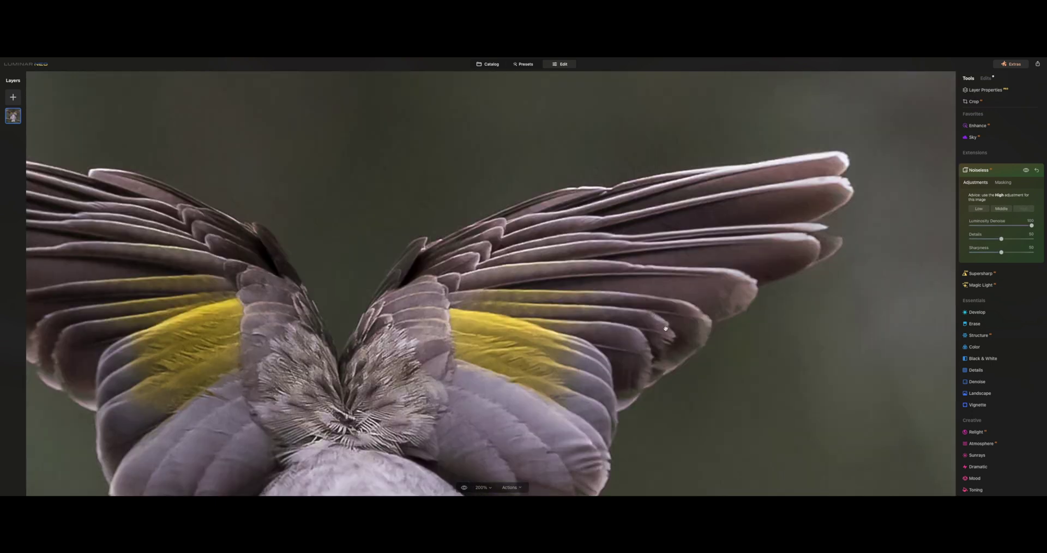
{"action": "left_click_drag", "start_coordinate": [665, 328], "coordinate": [644, 270]}
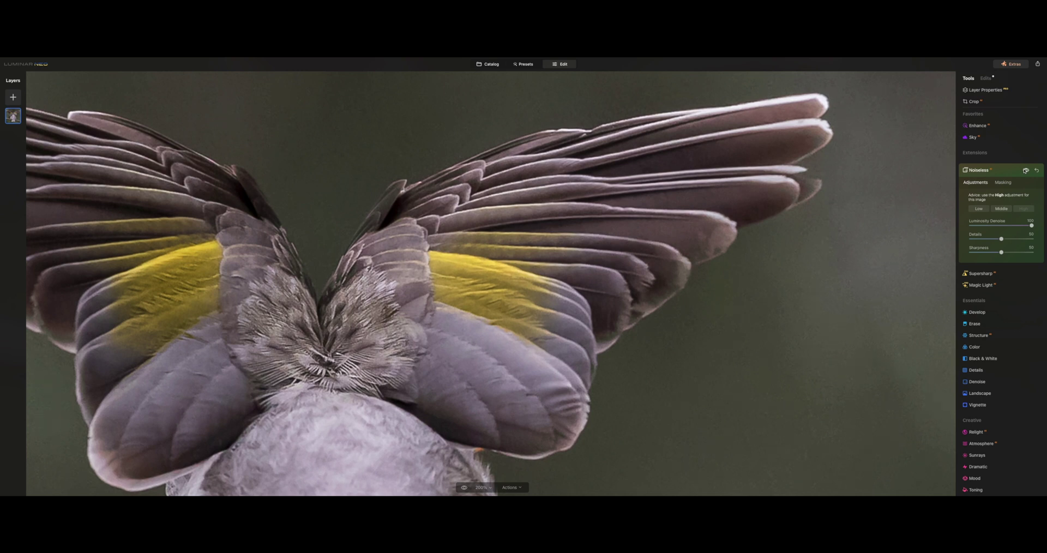
{"action": "key", "text": "super+0"}
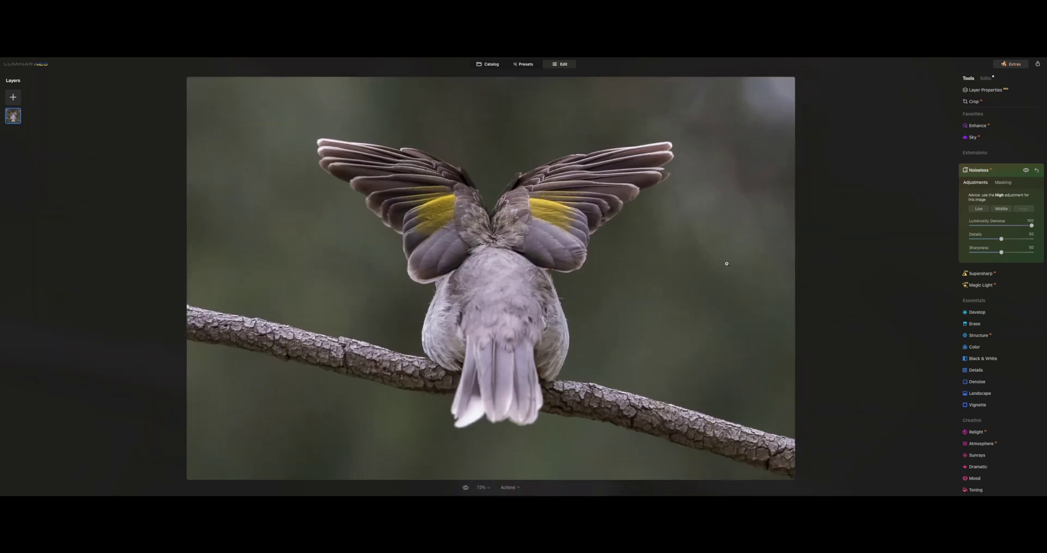
Step: Apply Universal Supersharp to the grey bird, trying Middle before settling on Low, and compare the sharpening on and off
{"action": "left_click", "coordinate": [981, 171]}
{"action": "left_click", "coordinate": [981, 176]}
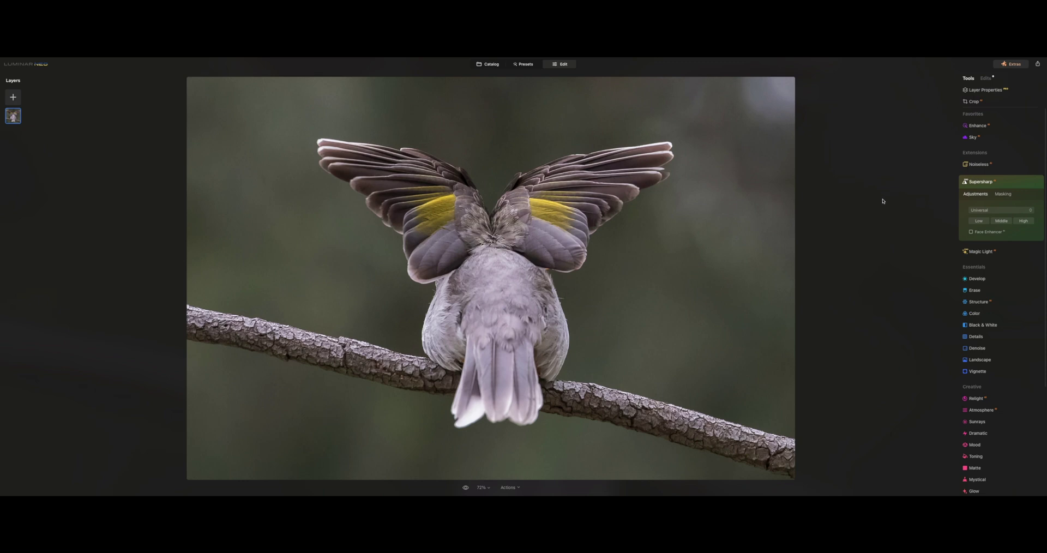
{"action": "left_click", "coordinate": [1000, 222]}
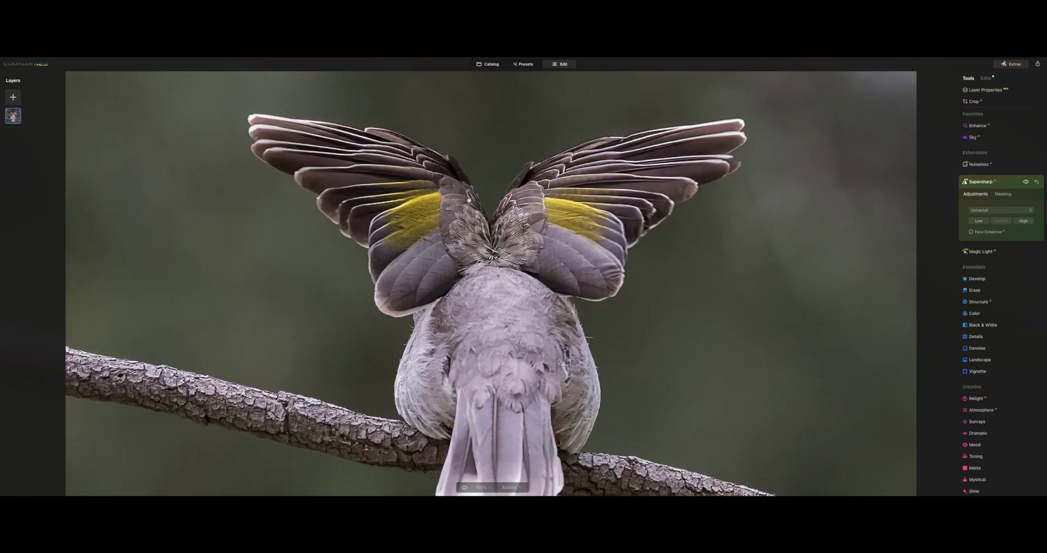
{"action": "left_click", "coordinate": [281, 225]}
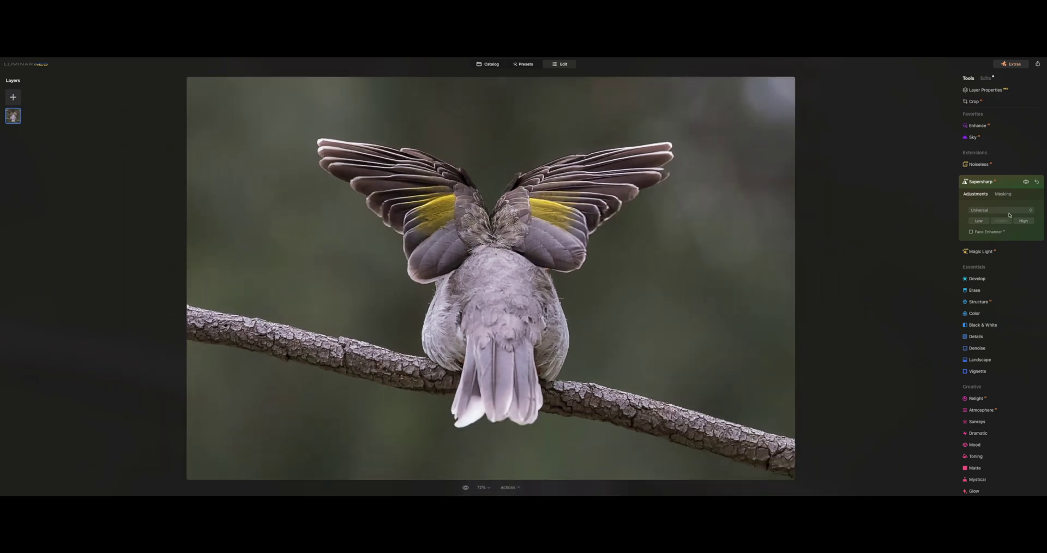
{"action": "left_click", "coordinate": [981, 222]}
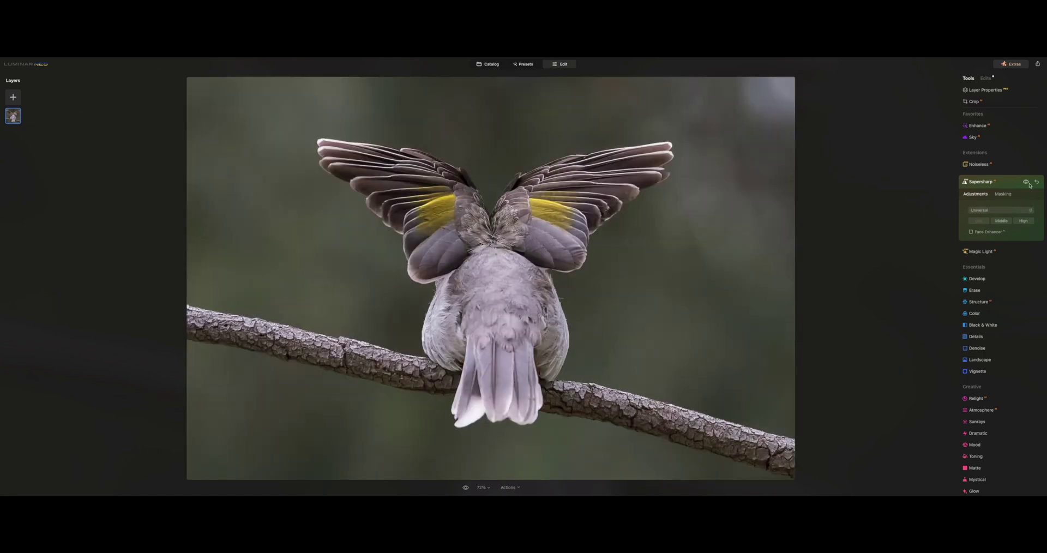
{"action": "left_click", "coordinate": [1026, 182]}
{"action": "left_click", "coordinate": [1026, 183]}
Step: Set up a painting brush for the Supersharp mask with softness 52 and strength 51
{"action": "left_click", "coordinate": [1003, 194]}
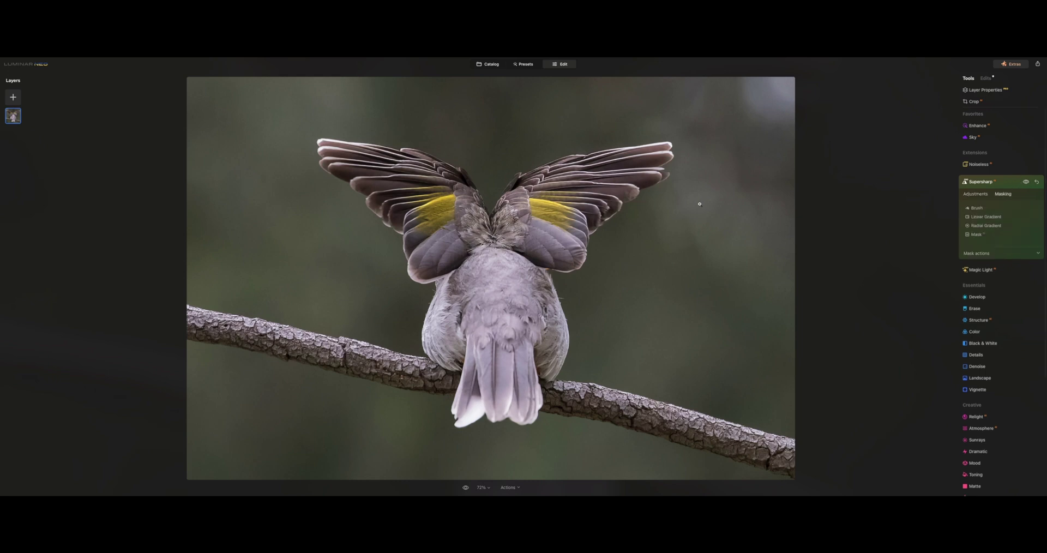
{"action": "left_click", "coordinate": [979, 209]}
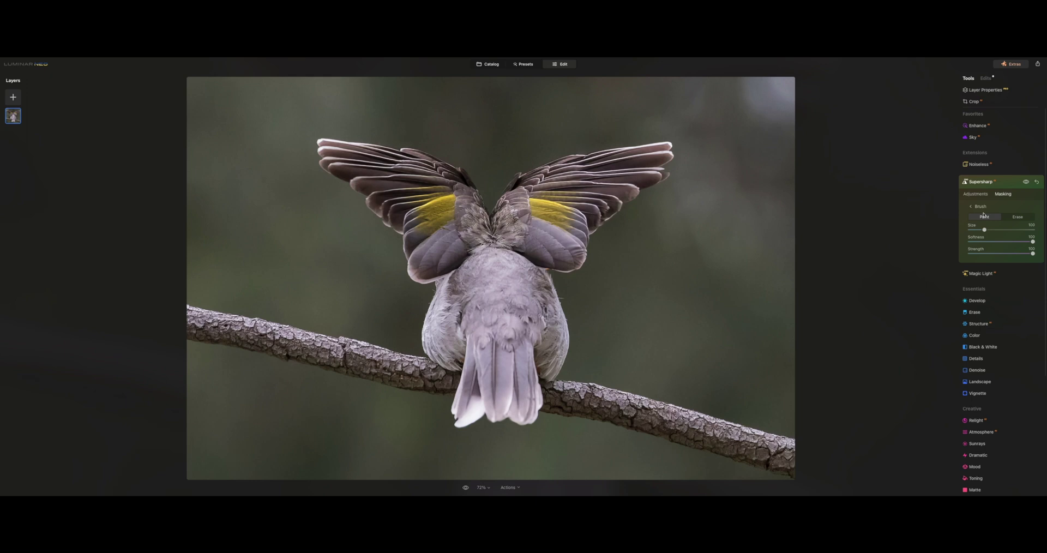
{"action": "left_click", "coordinate": [1003, 242]}
{"action": "left_click_drag", "start_coordinate": [1003, 242], "coordinate": [1002, 241]}
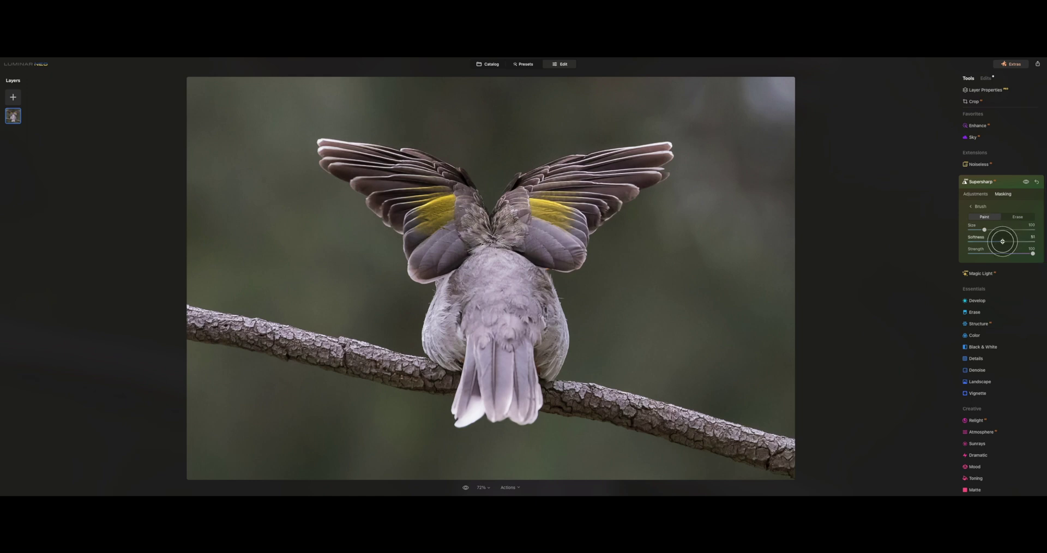
{"action": "left_click", "coordinate": [1002, 252]}
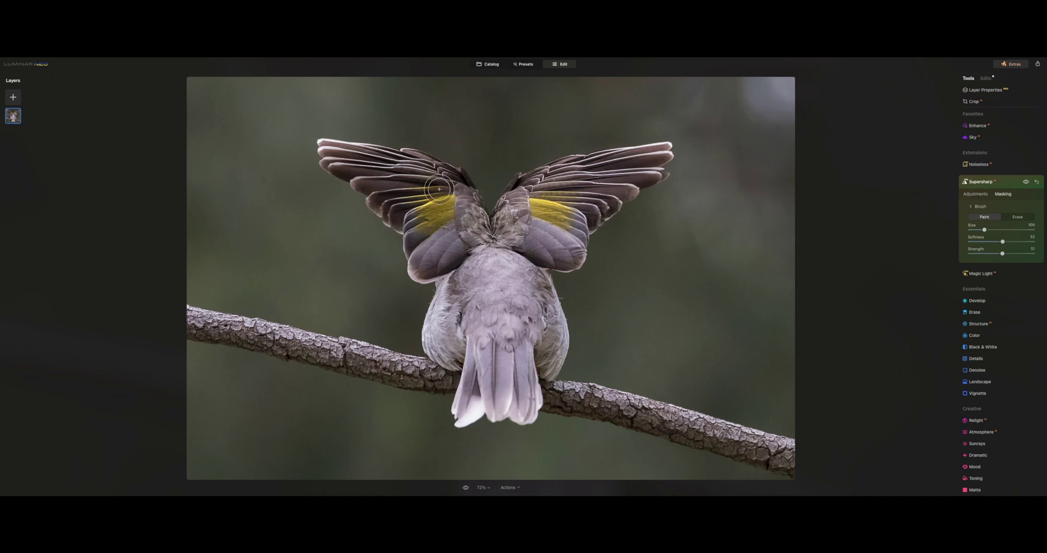
Step: Paint the Supersharp mask over the grey bird's inner wings, back and flanks, and compare the masked edit on and off
{"action": "mouse_move", "coordinate": [450, 181]}
{"action": "left_mouse_down"}
{"action": "mouse_move", "coordinate": [343, 154]}
{"action": "mouse_move", "coordinate": [438, 186]}
{"action": "mouse_move", "coordinate": [410, 191]}
{"action": "mouse_move", "coordinate": [462, 193]}
{"action": "mouse_move", "coordinate": [471, 220]}
{"action": "mouse_move", "coordinate": [466, 194]}
{"action": "mouse_move", "coordinate": [479, 233]}
{"action": "mouse_move", "coordinate": [465, 202]}
{"action": "mouse_move", "coordinate": [496, 227]}
{"action": "mouse_move", "coordinate": [512, 206]}
{"action": "mouse_move", "coordinate": [530, 211]}
{"action": "mouse_move", "coordinate": [515, 223]}
{"action": "mouse_move", "coordinate": [523, 198]}
{"action": "mouse_move", "coordinate": [495, 224]}
{"action": "mouse_move", "coordinate": [537, 187]}
{"action": "mouse_move", "coordinate": [659, 155]}
{"action": "mouse_move", "coordinate": [555, 182]}
{"action": "mouse_move", "coordinate": [557, 201]}
{"action": "mouse_move", "coordinate": [519, 227]}
{"action": "left_mouse_up"}
{"action": "left_click_drag", "start_coordinate": [452, 297], "coordinate": [446, 368]}
{"action": "mouse_move", "coordinate": [552, 355]}
{"action": "left_mouse_down"}
{"action": "mouse_move", "coordinate": [552, 305]}
{"action": "mouse_move", "coordinate": [537, 279]}
{"action": "left_mouse_up"}
{"action": "mouse_move", "coordinate": [507, 248]}
{"action": "left_mouse_down"}
{"action": "mouse_move", "coordinate": [472, 242]}
{"action": "mouse_move", "coordinate": [505, 244]}
{"action": "left_mouse_up"}
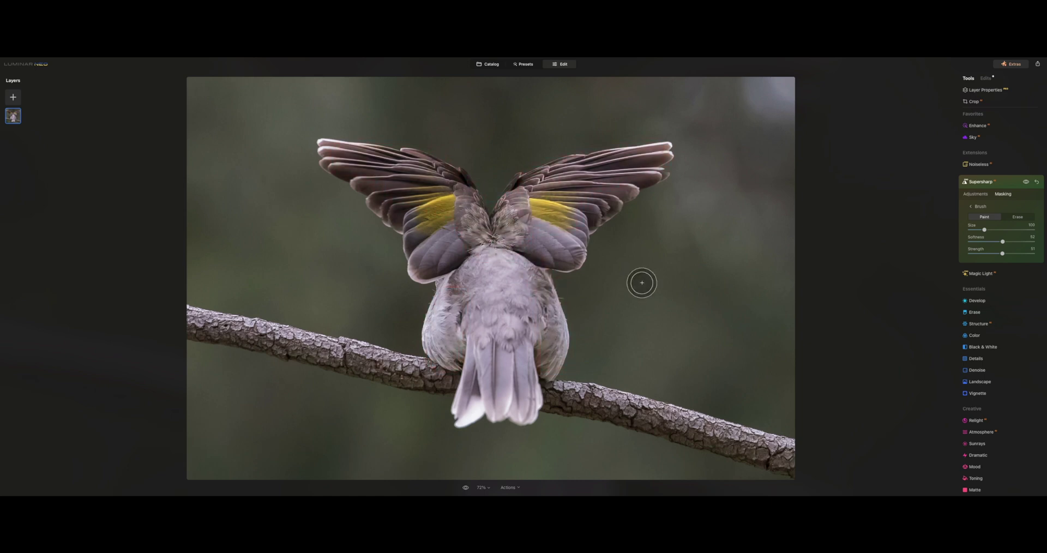
{"action": "left_click", "coordinate": [1025, 182]}
{"action": "left_click", "coordinate": [1026, 182]}
{"action": "left_click", "coordinate": [1025, 182]}
{"action": "left_click", "coordinate": [1025, 182]}
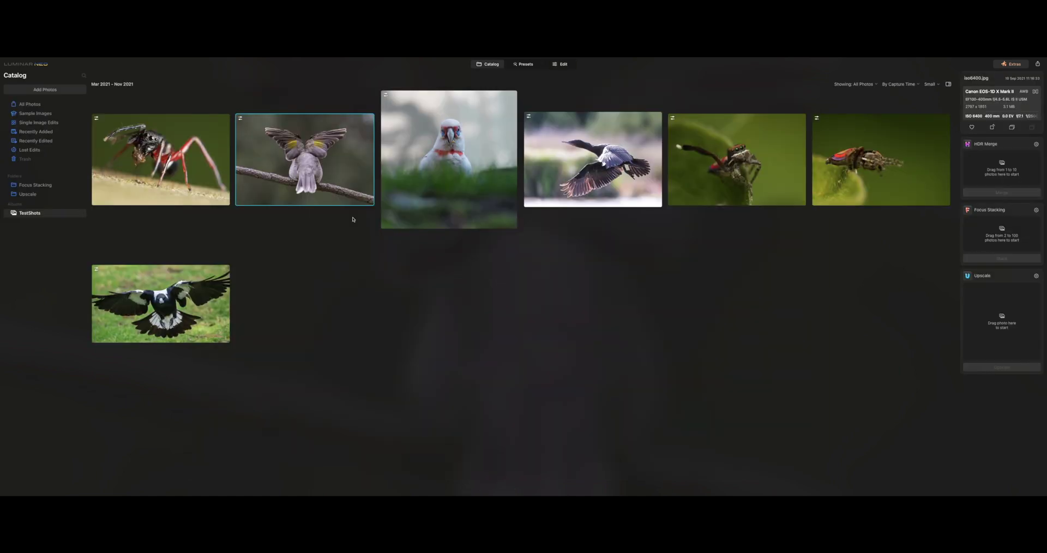
Step: Open the flying magpie photo for editing and redo its Develop Exposure and Shadows with slight increases from zero
{"action": "double_click", "coordinate": [143, 296]}
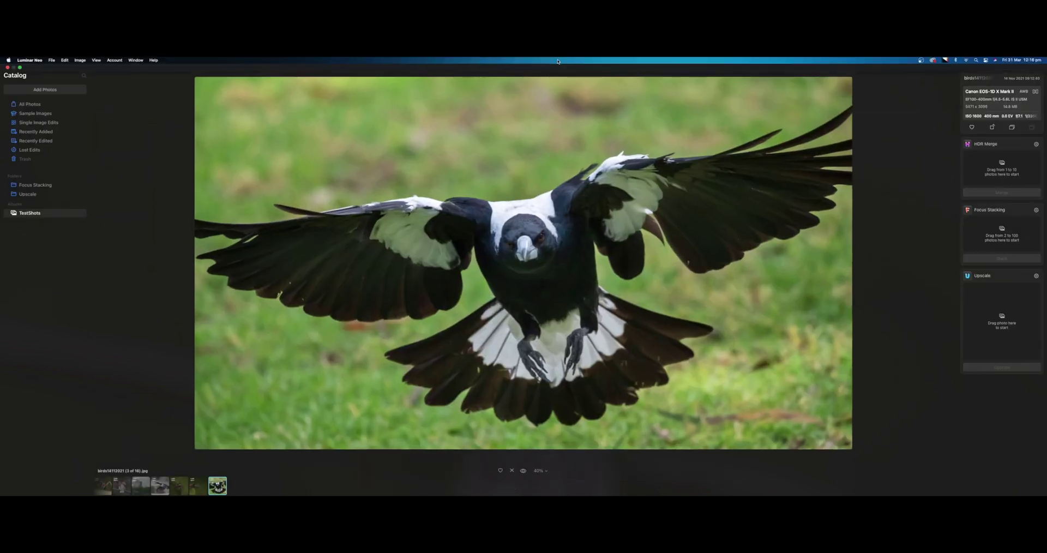
{"action": "left_click", "coordinate": [565, 64]}
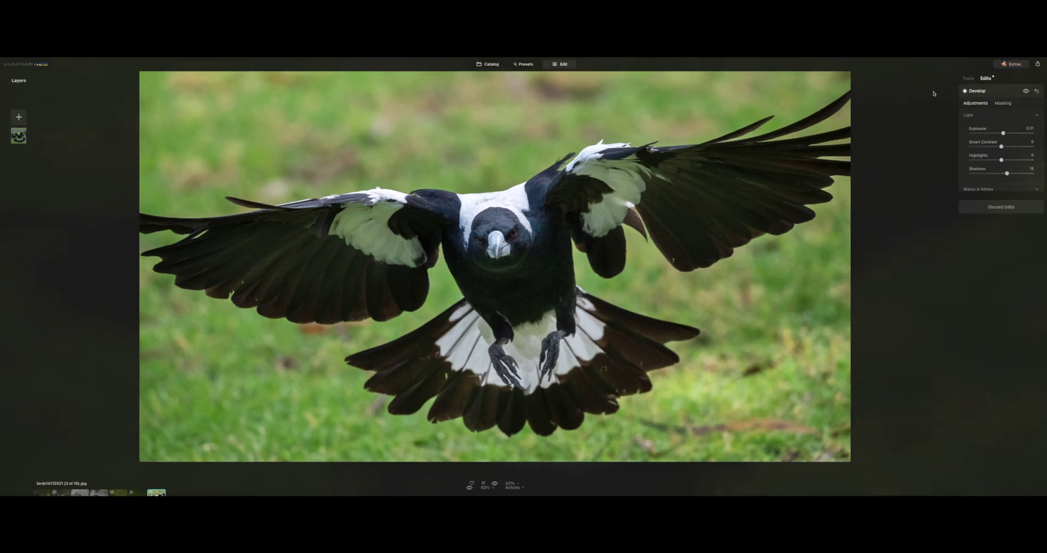
{"action": "double_click", "coordinate": [1004, 134]}
{"action": "double_click", "coordinate": [1006, 174]}
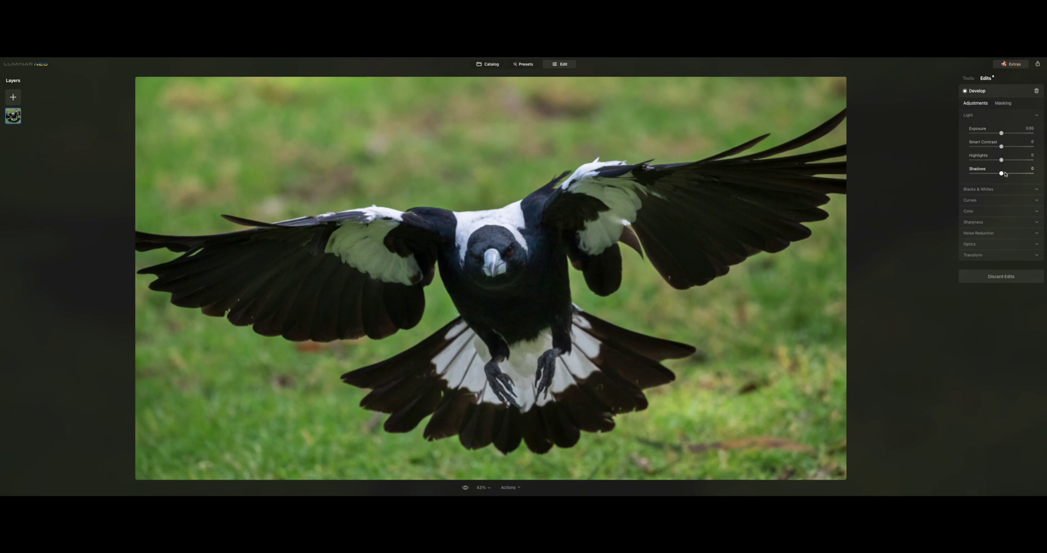
{"action": "left_click_drag", "start_coordinate": [1001, 133], "coordinate": [1004, 133]}
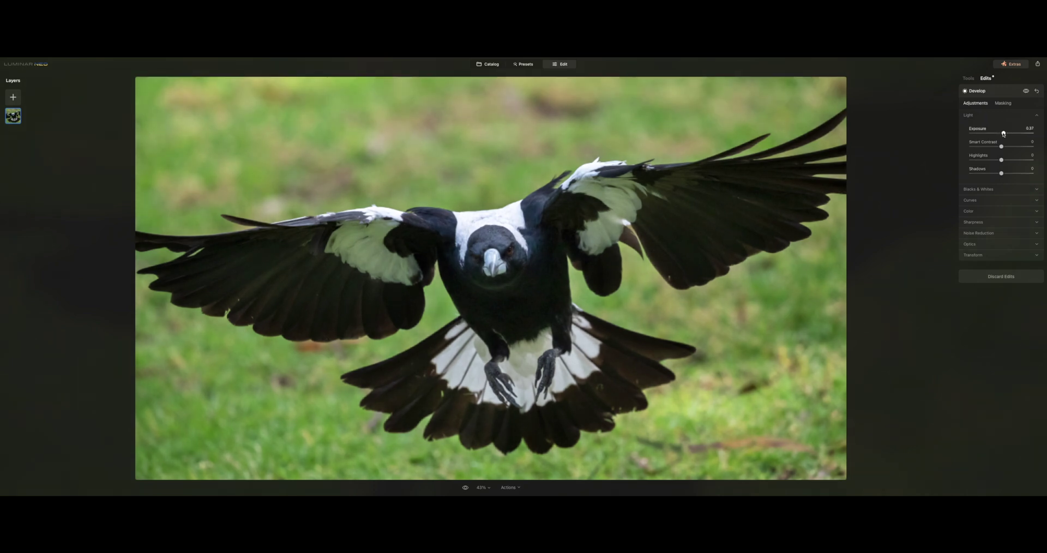
{"action": "left_click_drag", "start_coordinate": [1001, 173], "coordinate": [1007, 173]}
Step: Apply the Middle Noiseless adjustment to the magpie photo and inspect the feathers and background at 300%
{"action": "left_click", "coordinate": [966, 79]}
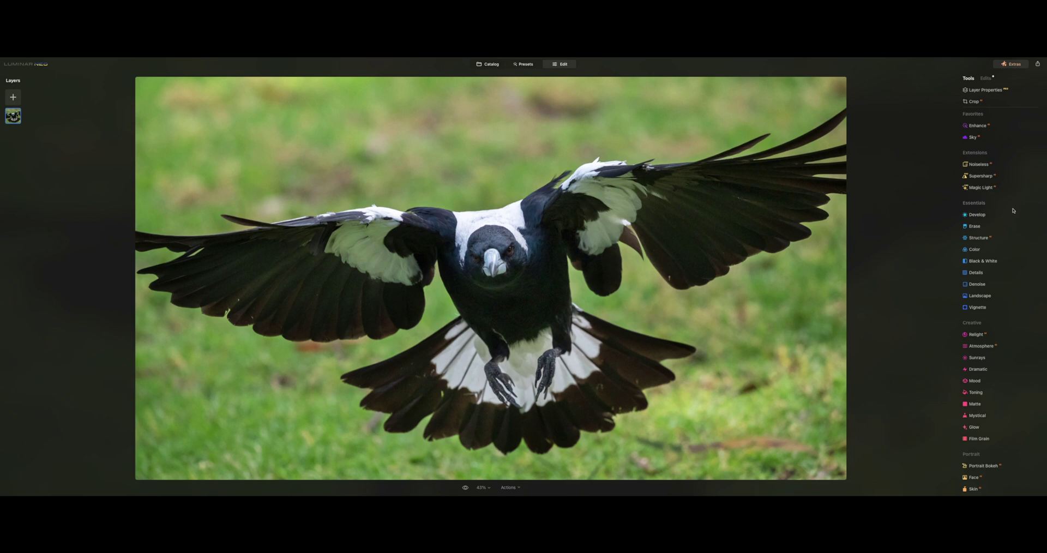
{"action": "left_click", "coordinate": [979, 164]}
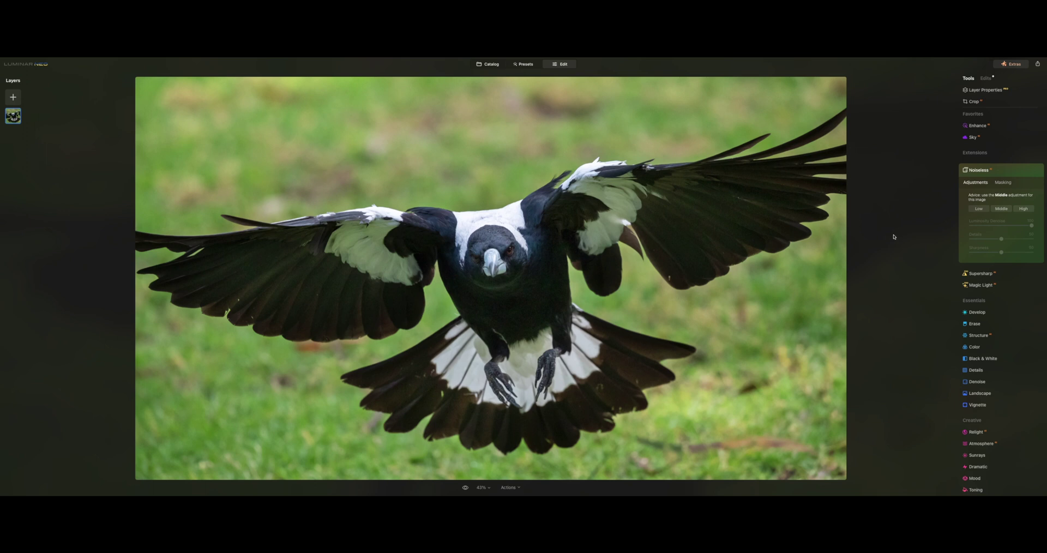
{"action": "left_click", "coordinate": [1001, 209]}
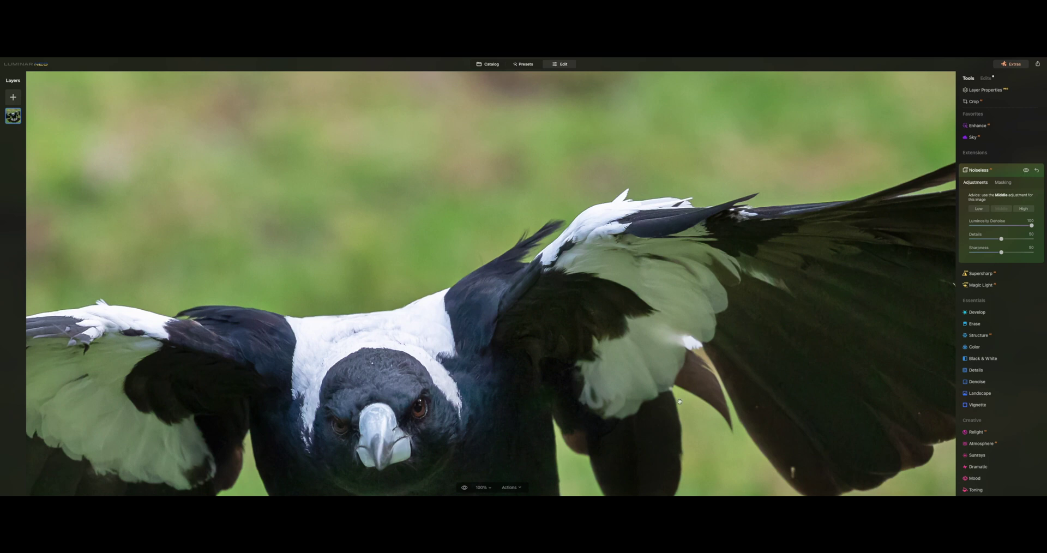
{"action": "left_click", "coordinate": [482, 488]}
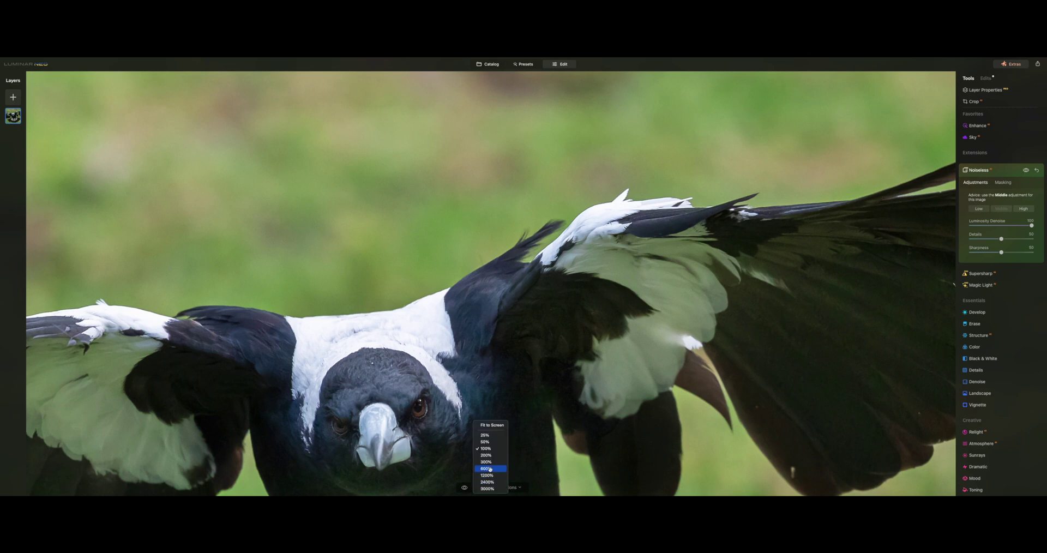
{"action": "left_click", "coordinate": [487, 465]}
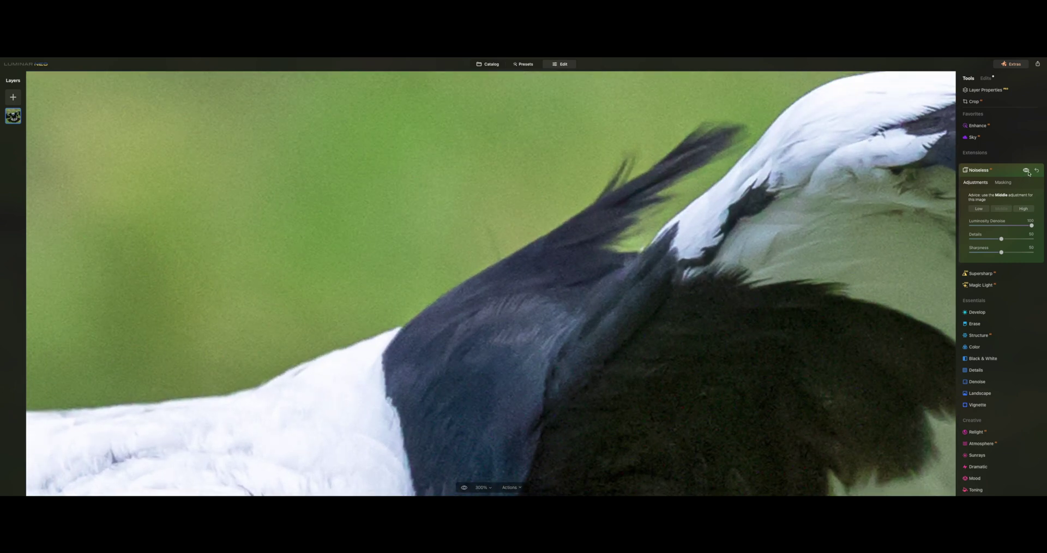
{"action": "key", "text": "ctrl+0"}
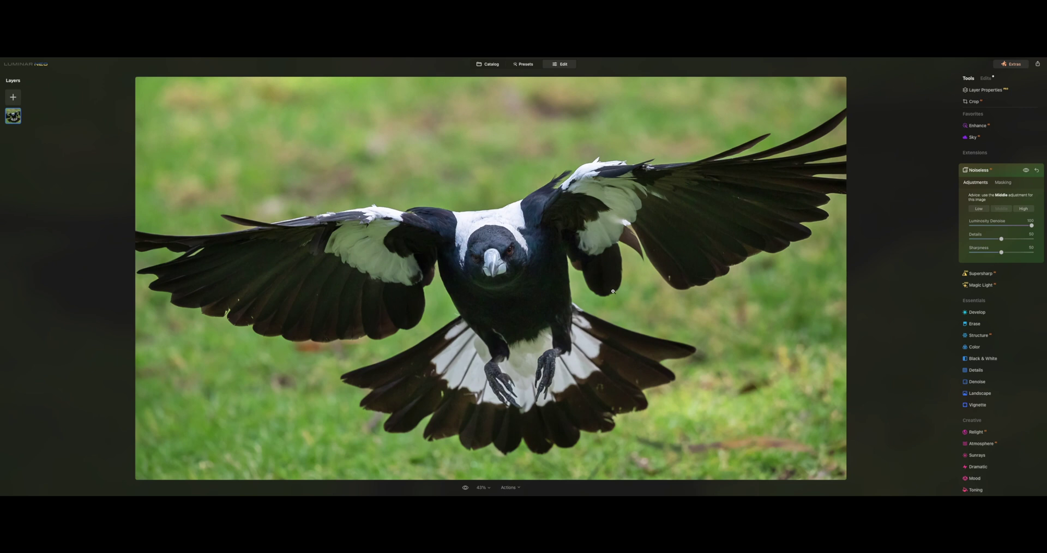
Step: Apply Universal Supersharp to the magpie photo at the Middle level
{"action": "left_click", "coordinate": [977, 169]}
{"action": "left_click", "coordinate": [999, 176]}
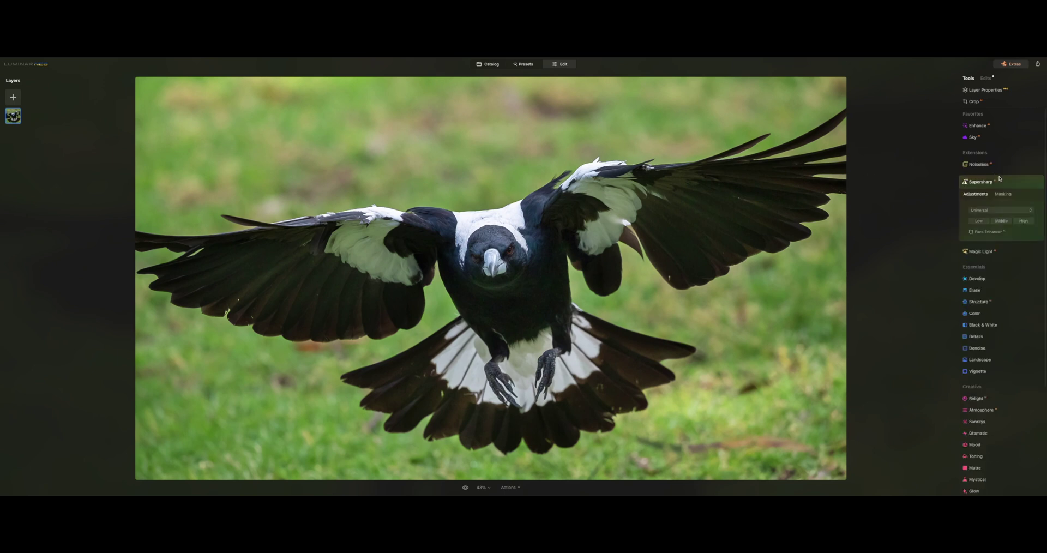
{"action": "left_click", "coordinate": [1002, 221]}
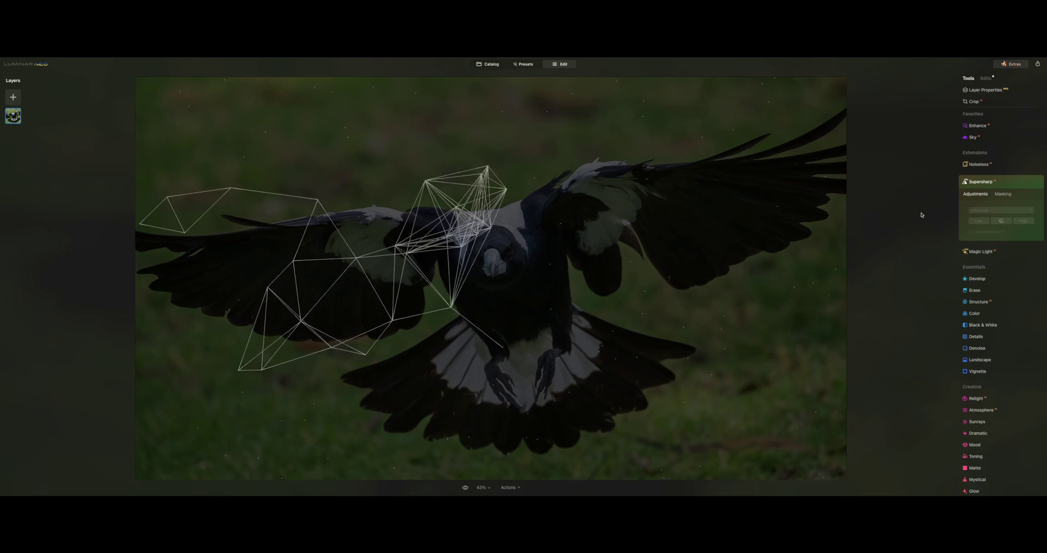
Step: Paint a Supersharp brush mask over the magpie's head and face at 200% zoom
{"action": "left_click", "coordinate": [1002, 194]}
{"action": "left_click", "coordinate": [978, 207]}
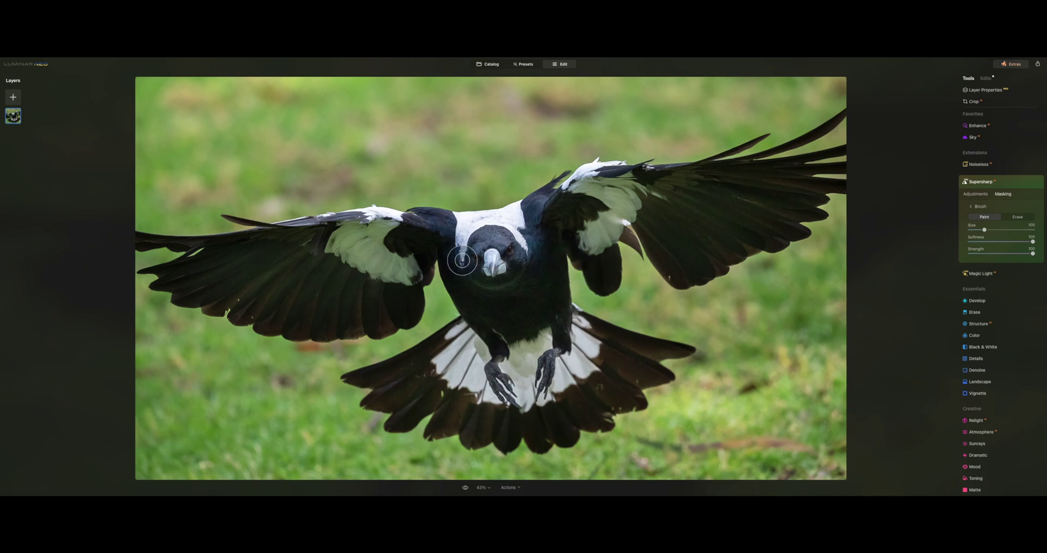
{"action": "left_click", "coordinate": [483, 488]}
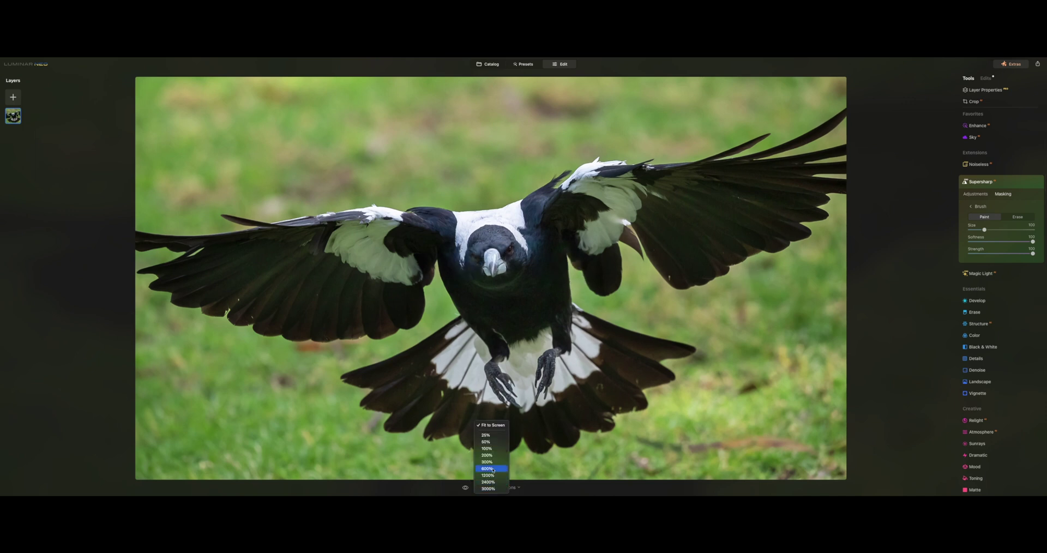
{"action": "left_click", "coordinate": [487, 455]}
{"action": "scroll", "coordinate": [442, 169], "scroll_direction": "up", "scroll_amount": 3}
{"action": "mouse_move", "coordinate": [442, 168]}
{"action": "left_mouse_down"}
{"action": "mouse_move", "coordinate": [544, 180]}
{"action": "mouse_move", "coordinate": [535, 243]}
{"action": "mouse_move", "coordinate": [589, 242]}
{"action": "mouse_move", "coordinate": [566, 318]}
{"action": "mouse_move", "coordinate": [650, 298]}
{"action": "mouse_move", "coordinate": [582, 350]}
{"action": "mouse_move", "coordinate": [516, 263]}
{"action": "mouse_move", "coordinate": [594, 383]}
{"action": "mouse_move", "coordinate": [621, 370]}
{"action": "left_mouse_up"}
{"action": "mouse_move", "coordinate": [494, 365]}
{"action": "left_mouse_down"}
{"action": "mouse_move", "coordinate": [520, 337]}
{"action": "mouse_move", "coordinate": [467, 311]}
{"action": "mouse_move", "coordinate": [473, 357]}
{"action": "mouse_move", "coordinate": [549, 332]}
{"action": "mouse_move", "coordinate": [521, 345]}
{"action": "mouse_move", "coordinate": [484, 283]}
{"action": "mouse_move", "coordinate": [482, 343]}
{"action": "mouse_move", "coordinate": [548, 370]}
{"action": "left_mouse_up"}
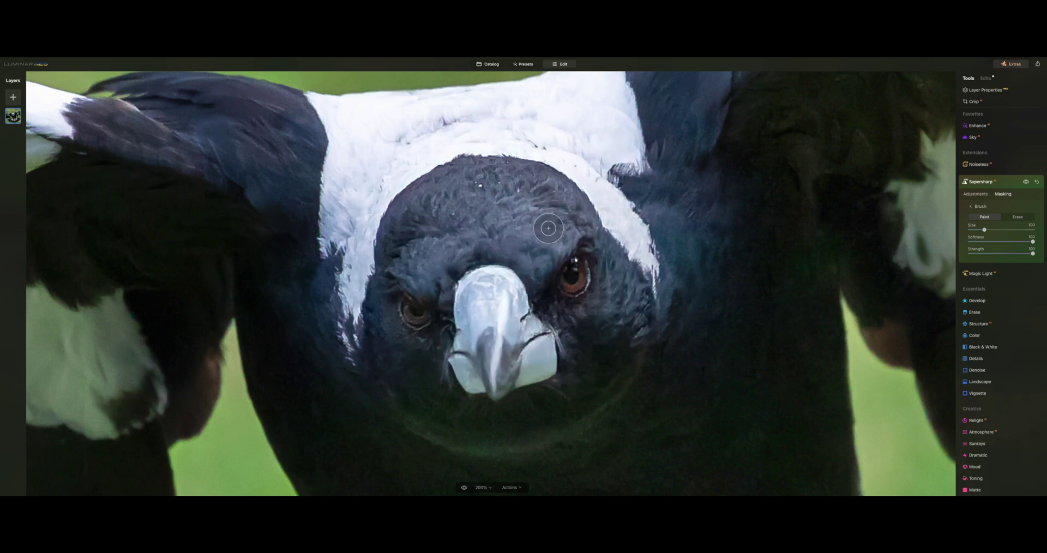
{"action": "left_click", "coordinate": [1009, 181]}
{"action": "key", "text": "ctrl+0"}
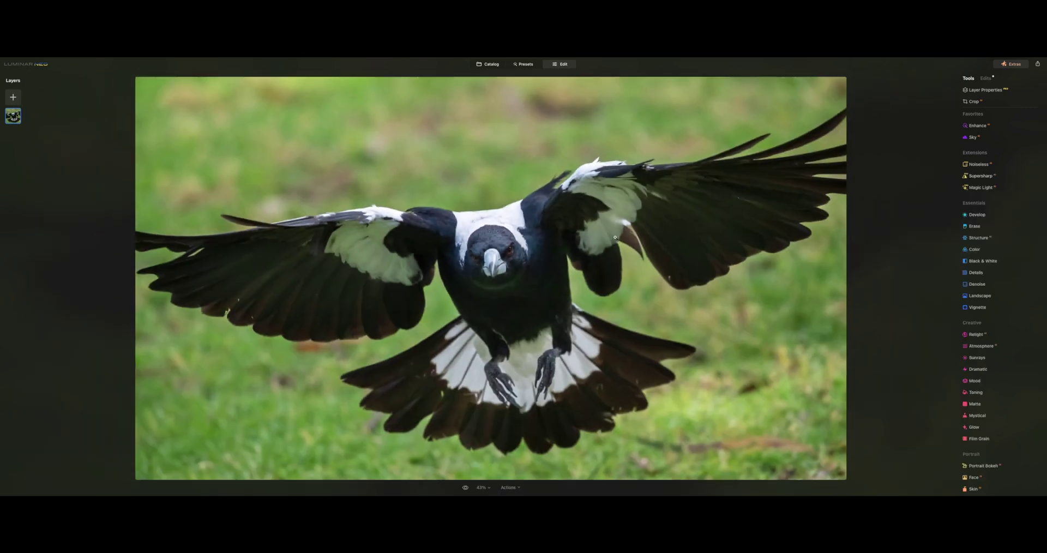
Step: Reopen the magpie's Supersharp mask and extend it by painting over both claws at 100% zoom
{"action": "left_click", "coordinate": [532, 393]}
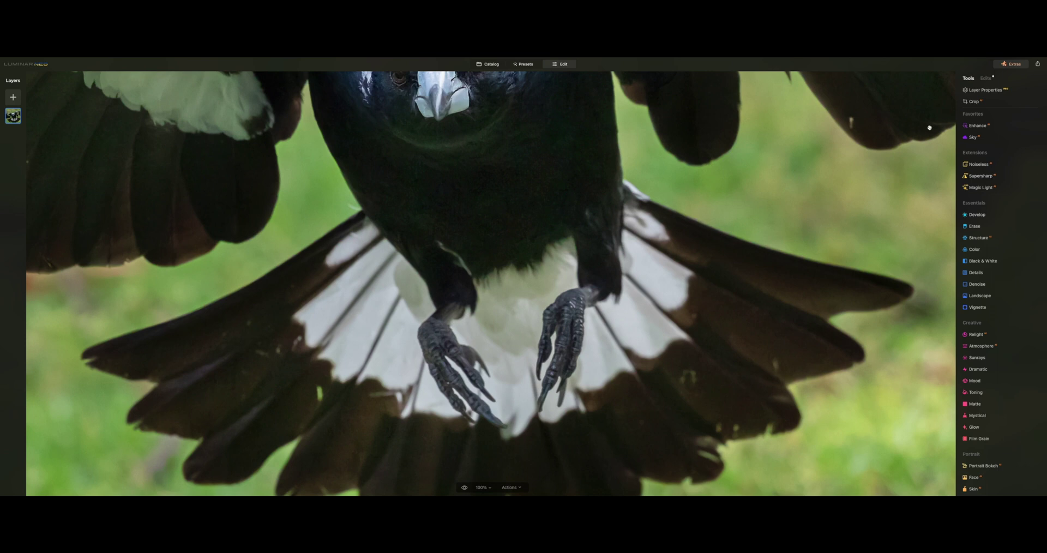
{"action": "left_click", "coordinate": [987, 79]}
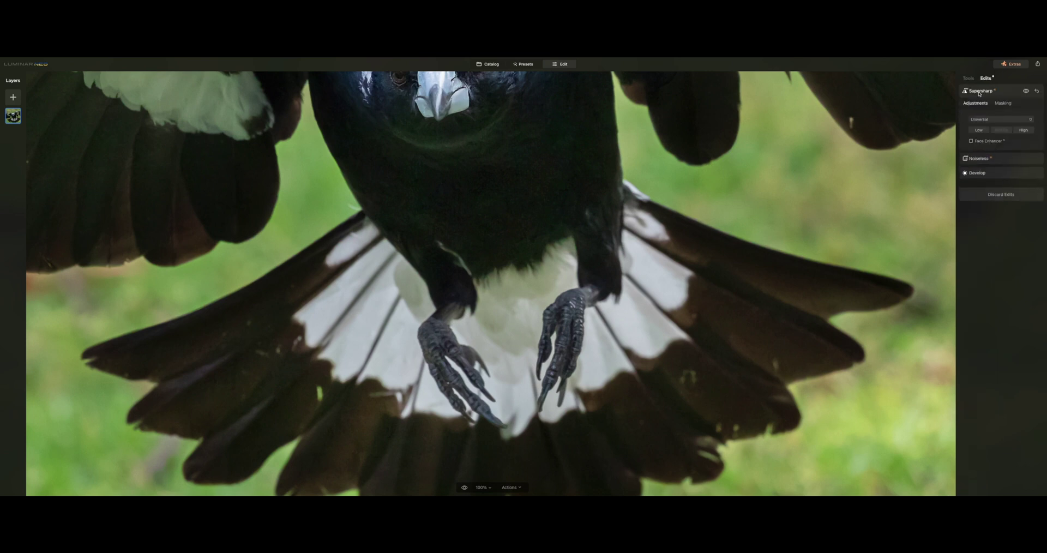
{"action": "left_click", "coordinate": [1002, 103]}
{"action": "left_click", "coordinate": [977, 116]}
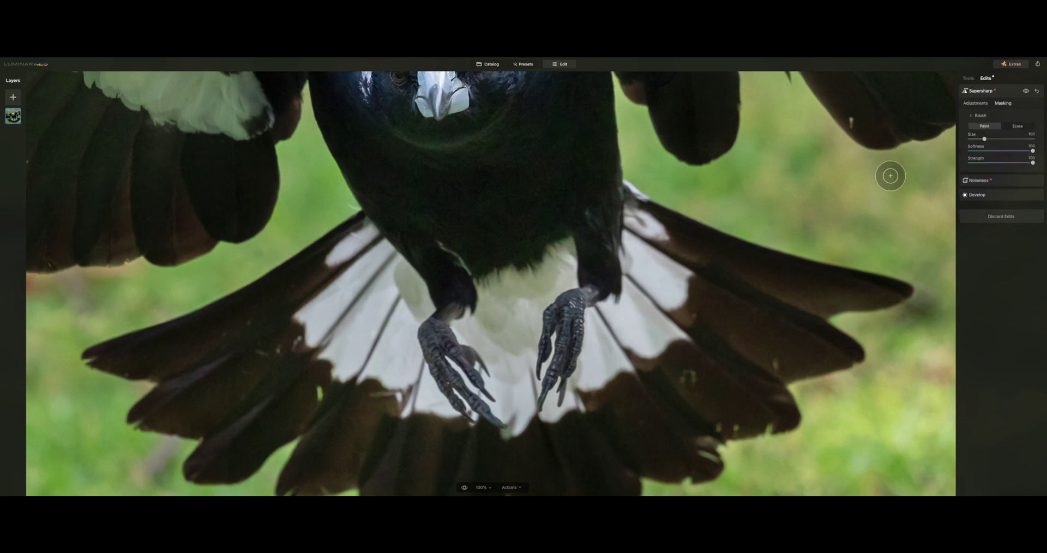
{"action": "mouse_move", "coordinate": [561, 333]}
{"action": "left_mouse_down"}
{"action": "mouse_move", "coordinate": [569, 302]}
{"action": "mouse_move", "coordinate": [556, 332]}
{"action": "mouse_move", "coordinate": [603, 302]}
{"action": "mouse_move", "coordinate": [553, 422]}
{"action": "mouse_move", "coordinate": [550, 345]}
{"action": "left_mouse_up"}
{"action": "mouse_move", "coordinate": [477, 408]}
{"action": "left_mouse_down"}
{"action": "mouse_move", "coordinate": [429, 334]}
{"action": "mouse_move", "coordinate": [456, 303]}
{"action": "mouse_move", "coordinate": [445, 396]}
{"action": "mouse_move", "coordinate": [480, 393]}
{"action": "left_mouse_up"}
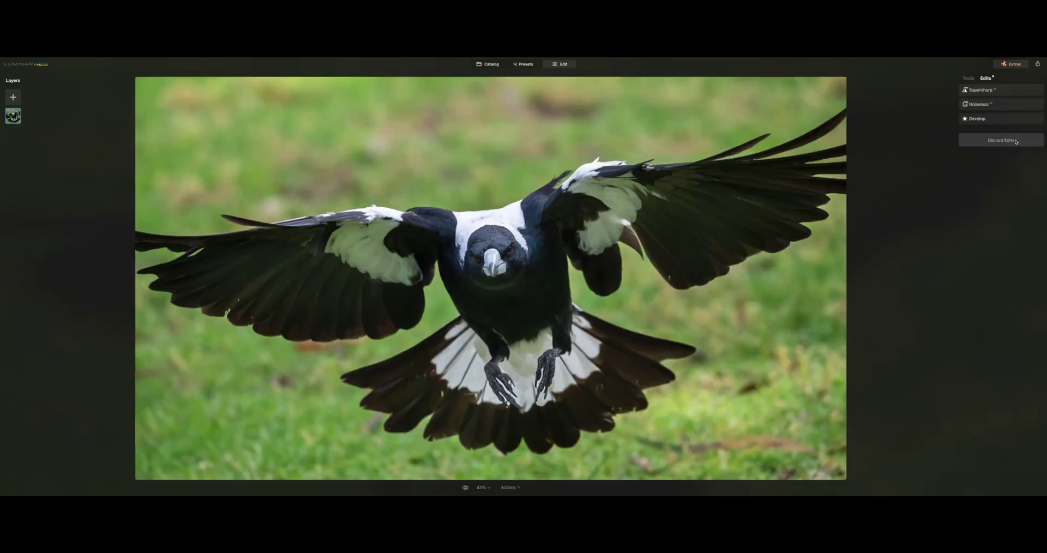
Step: Review the magpie's Supersharp edit at full view and return to the photo catalog
{"action": "left_click", "coordinate": [1025, 92]}
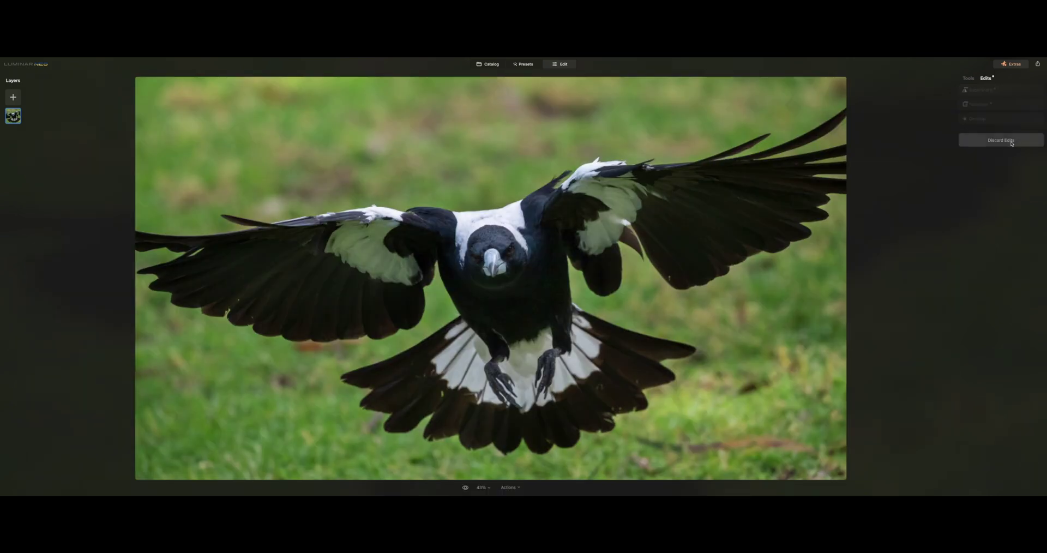
{"action": "left_click", "coordinate": [992, 94]}
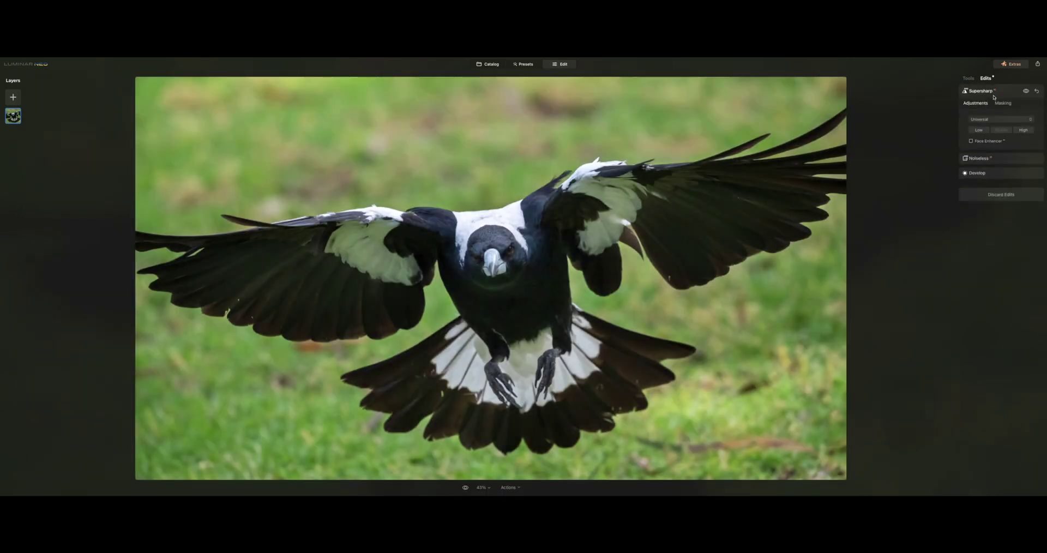
{"action": "left_click", "coordinate": [490, 64]}
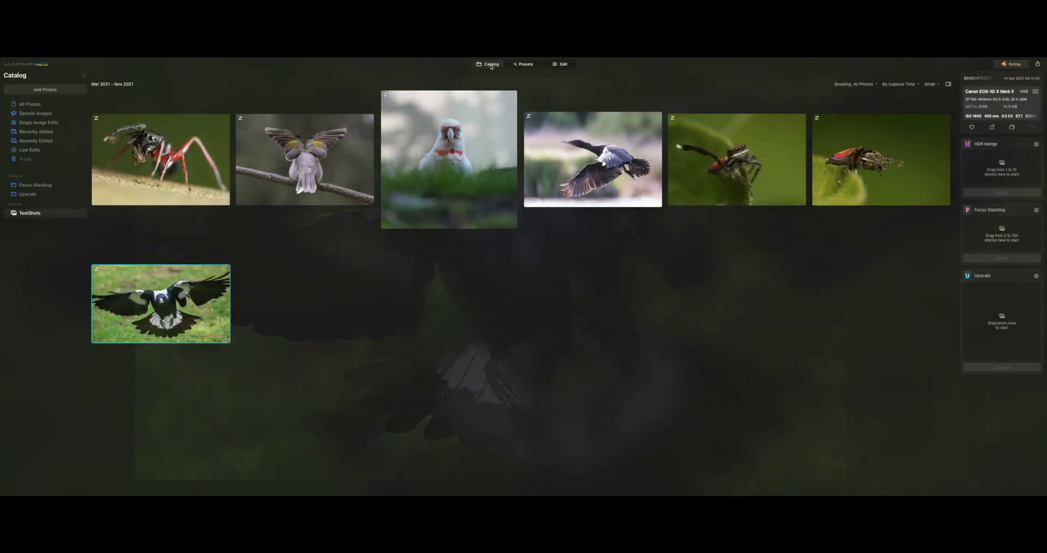